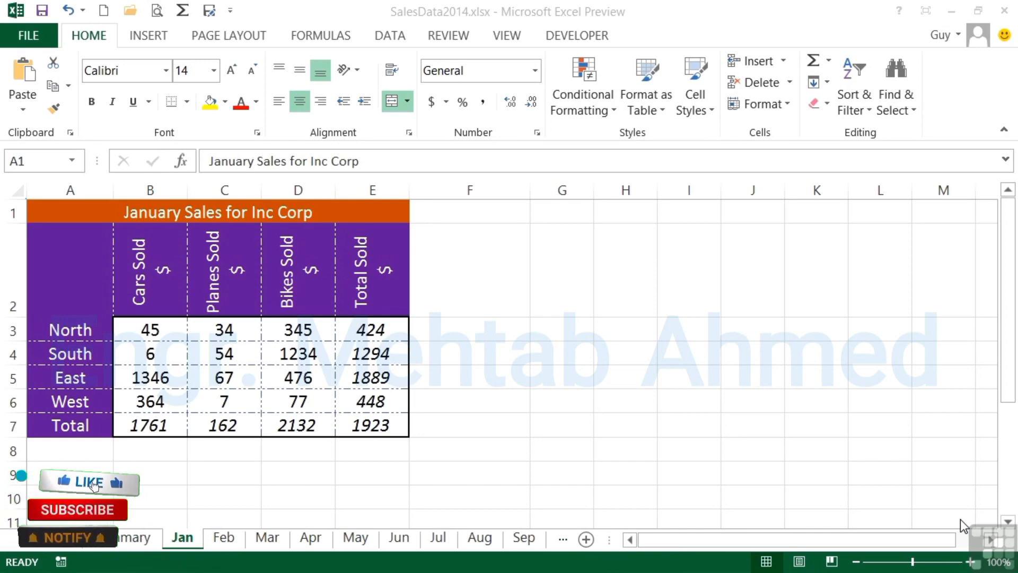
# Review the monthly sales sheets, the Summary sheet's layout and the formula behind January's cars total in B7.
pyautogui.click(217, 537)
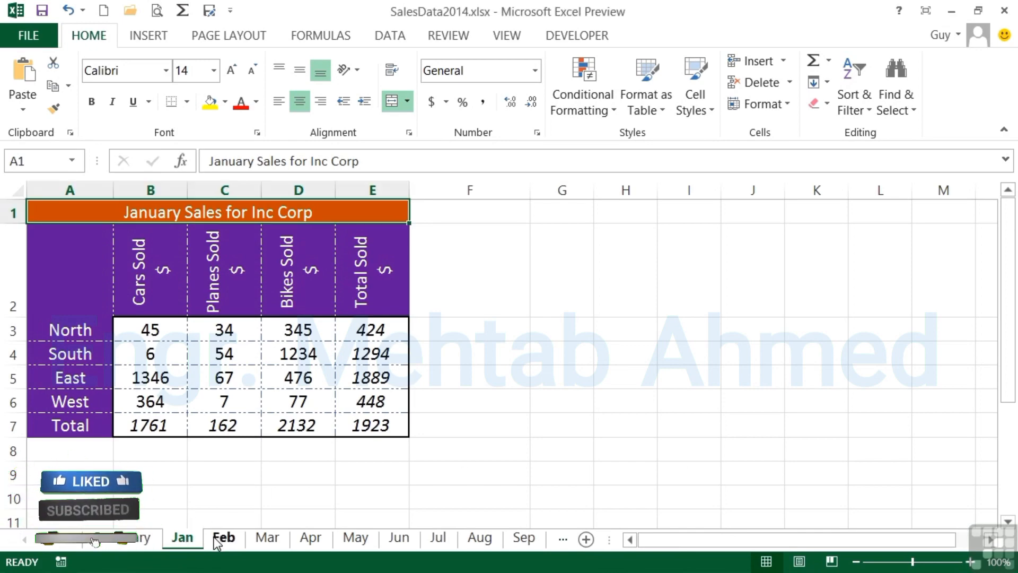
pyautogui.click(265, 539)
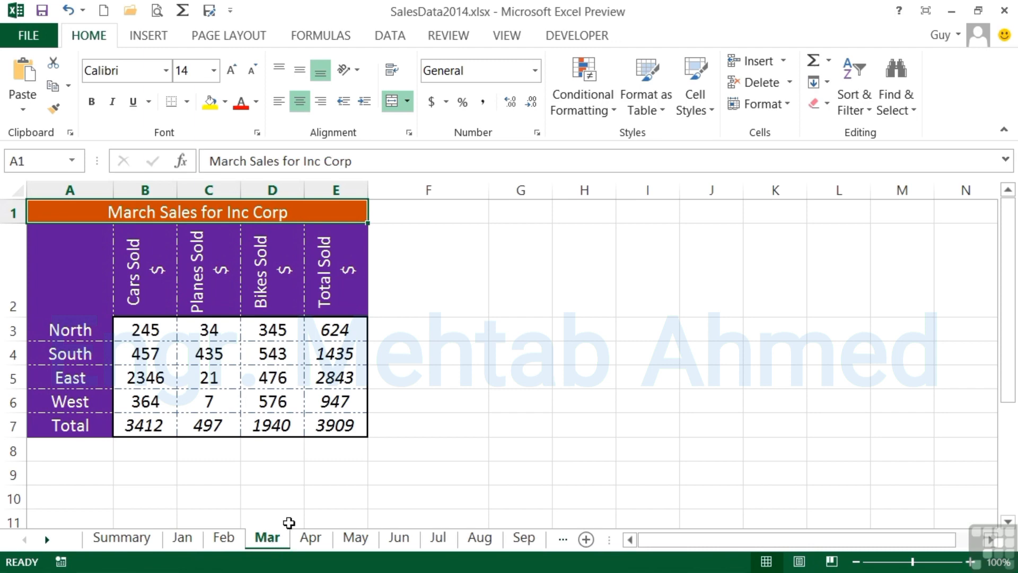
pyautogui.click(122, 539)
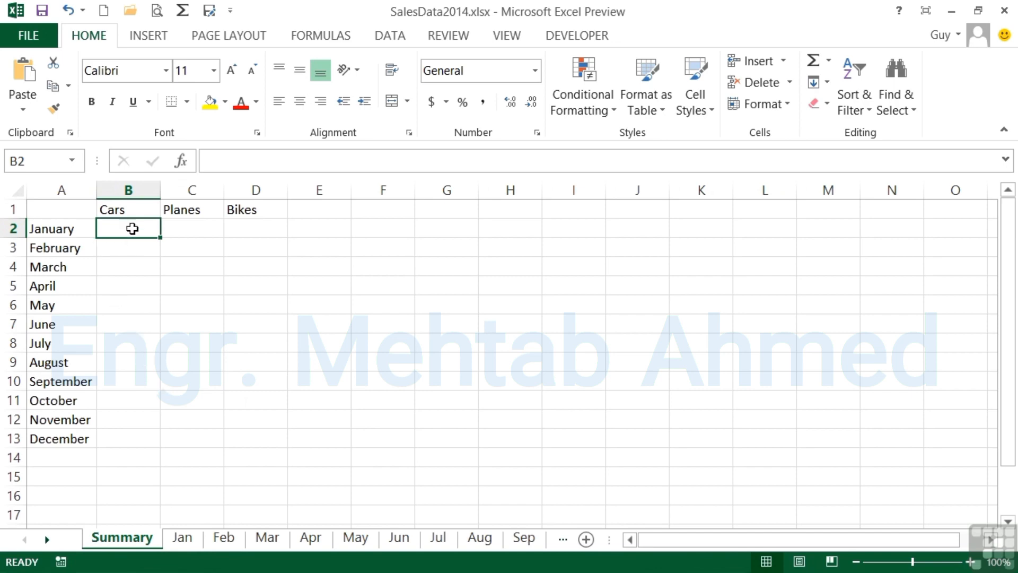
pyautogui.click(182, 538)
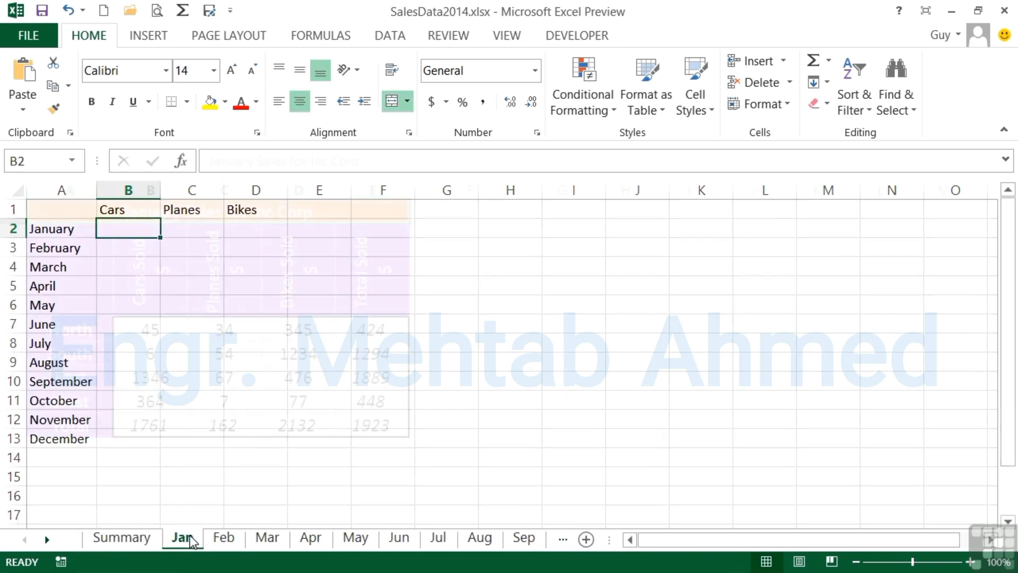
pyautogui.click(157, 428)
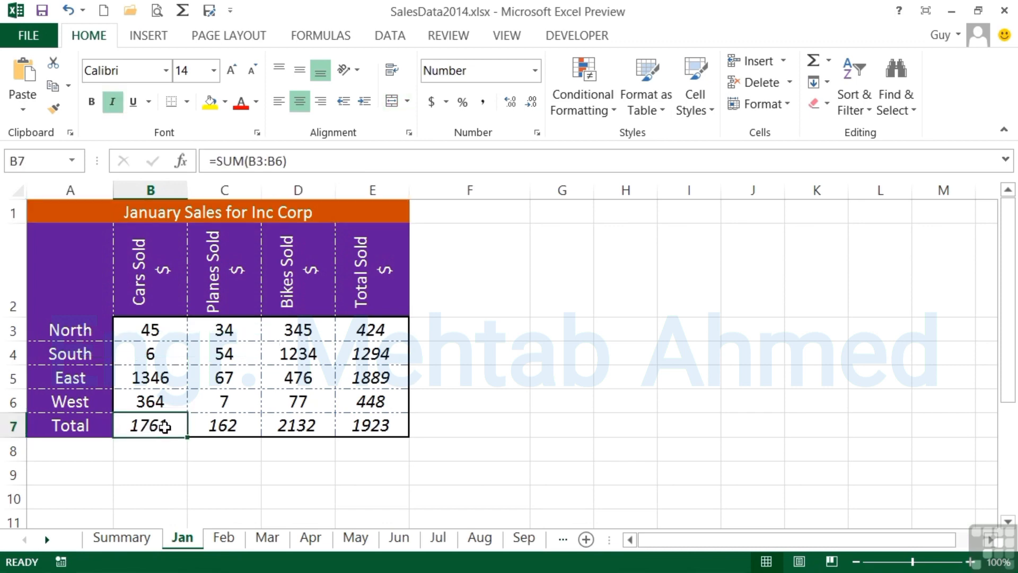
pyautogui.click(144, 540)
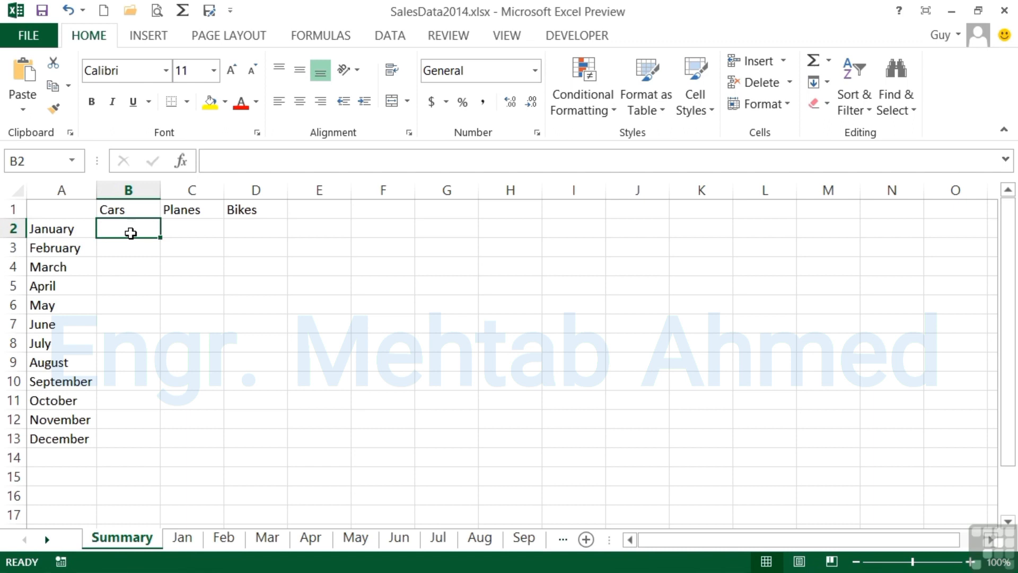
# Link January's Cars cell B2 on the Summary sheet to the cars total with =Jan!B7, and inspect the formula.
pyautogui.write('=')
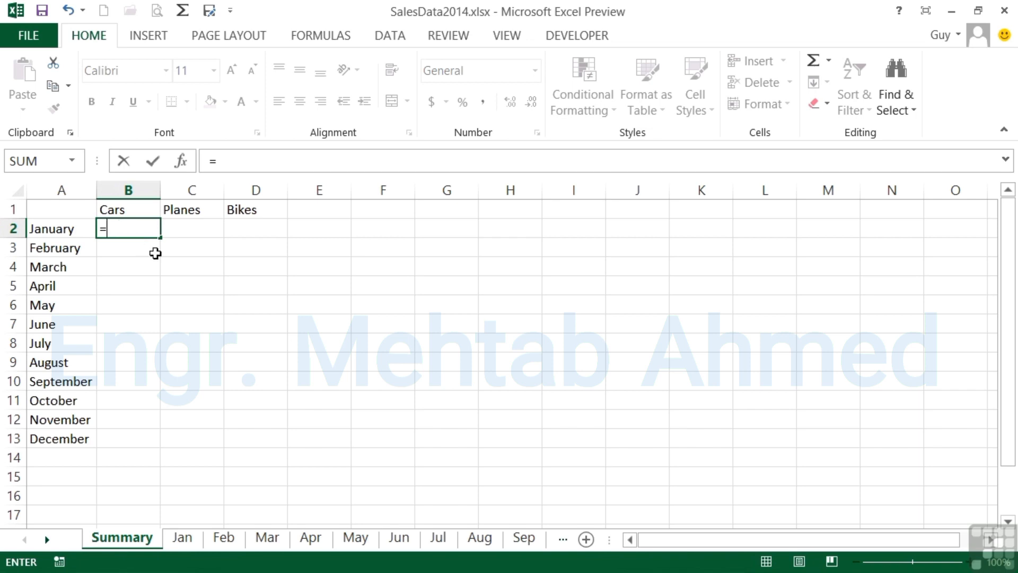
pyautogui.click(184, 537)
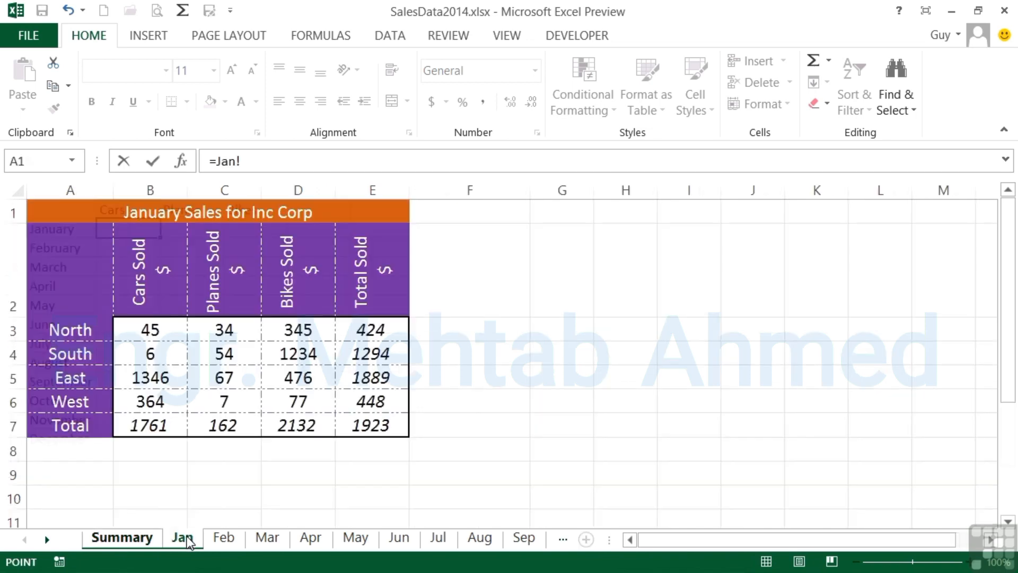
pyautogui.click(147, 426)
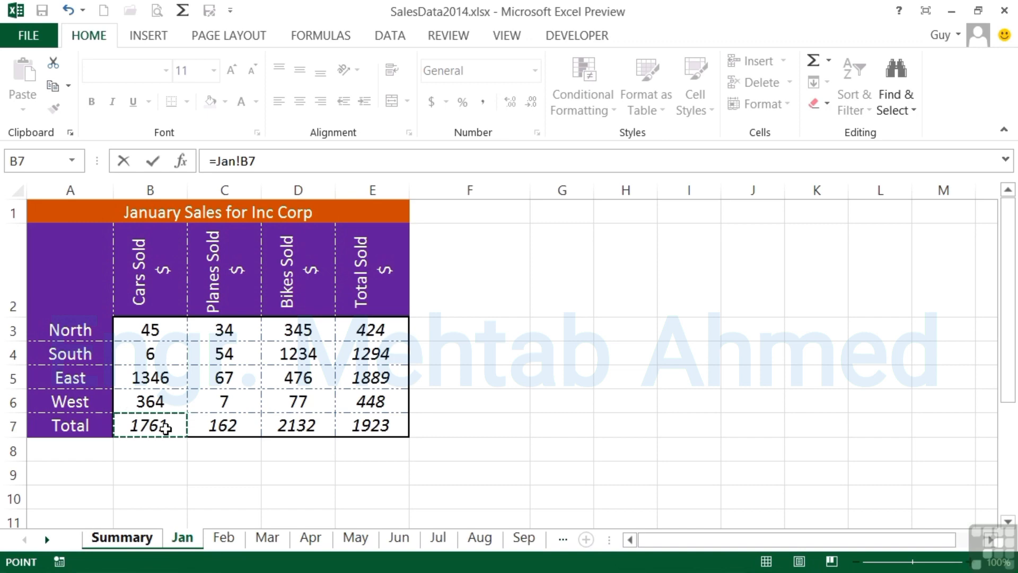
pyautogui.press('Return')
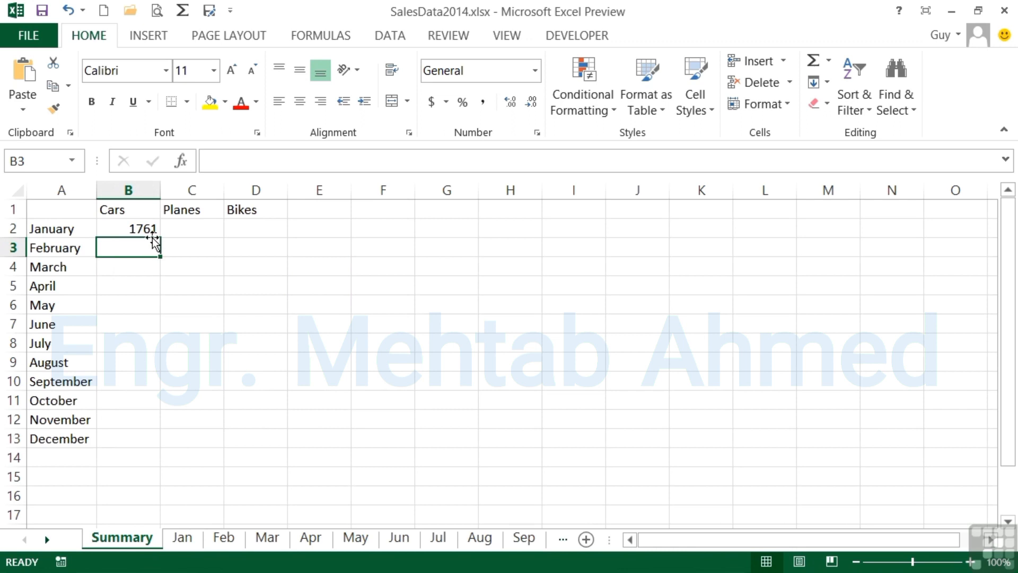
pyautogui.click(129, 227)
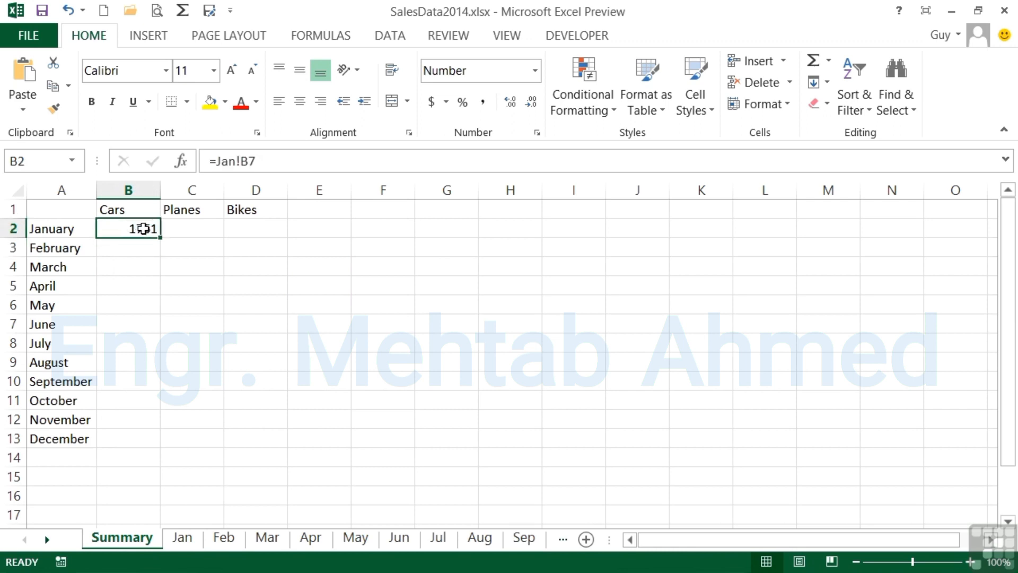
pyautogui.doubleClick(143, 229)
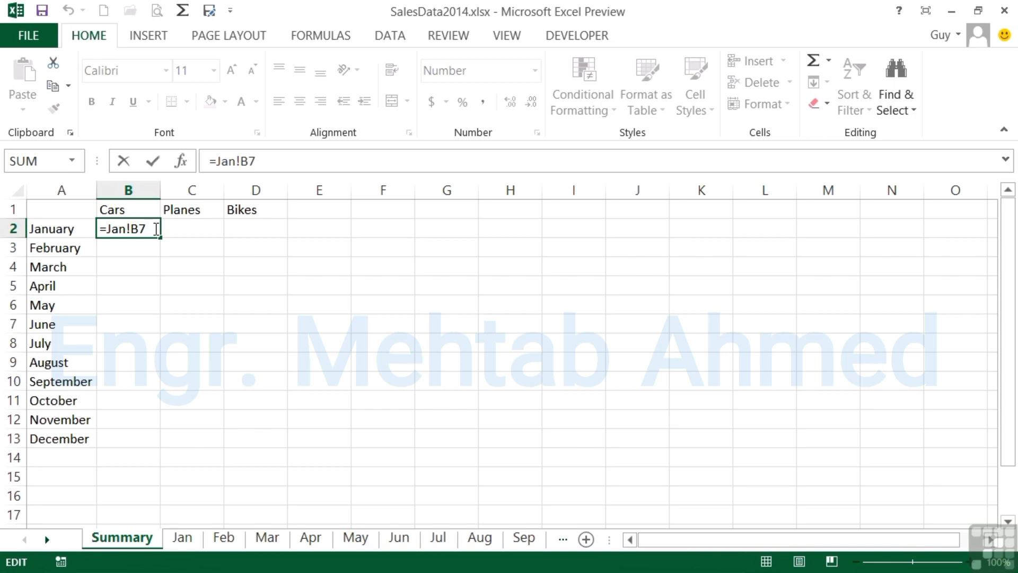
pyautogui.press('Return')
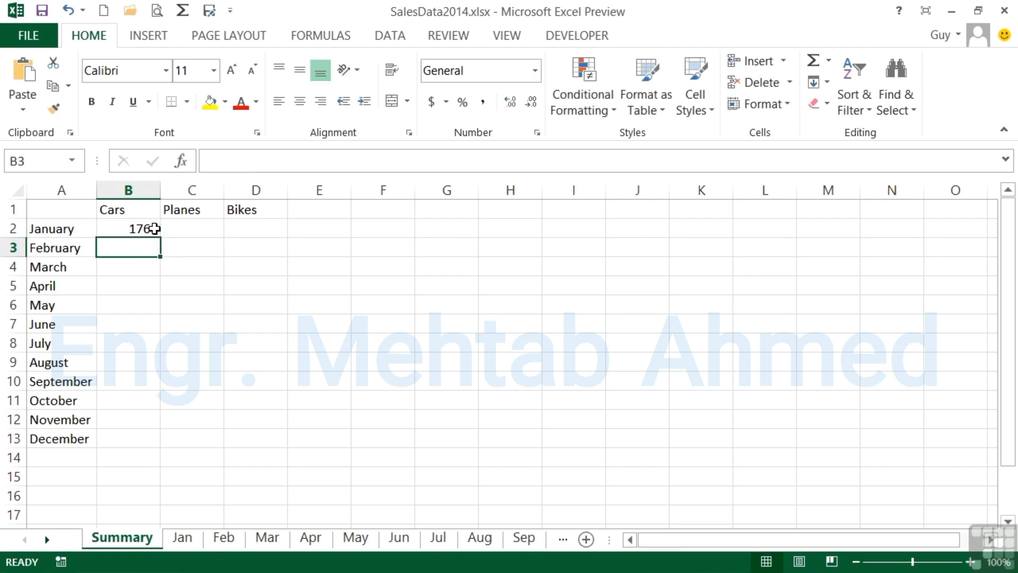
# Enter =feb!b7 in Summary cell B3 for February's cars total and check it against the Feb sheet.
pyautogui.click(231, 538)
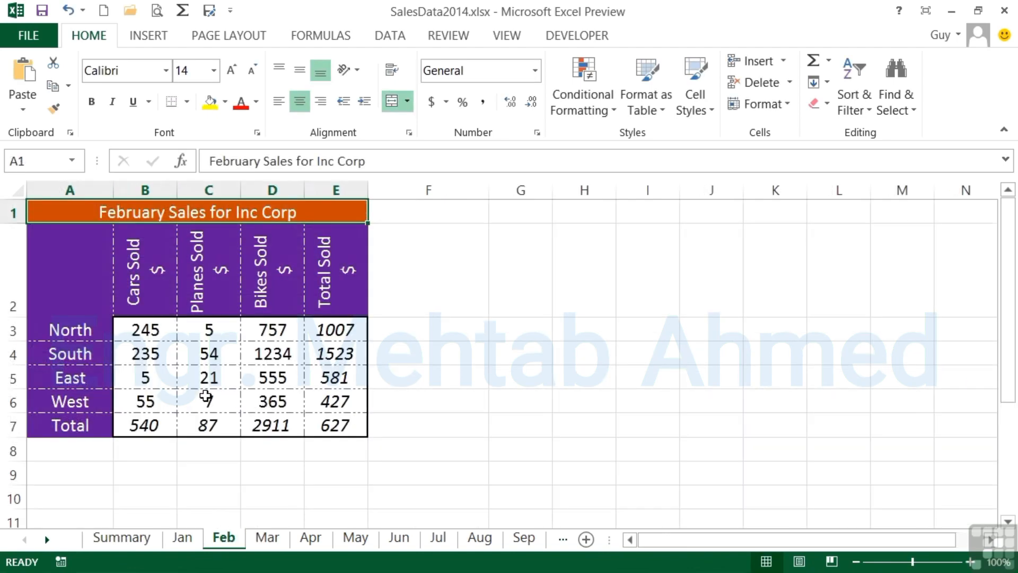
pyautogui.click(152, 539)
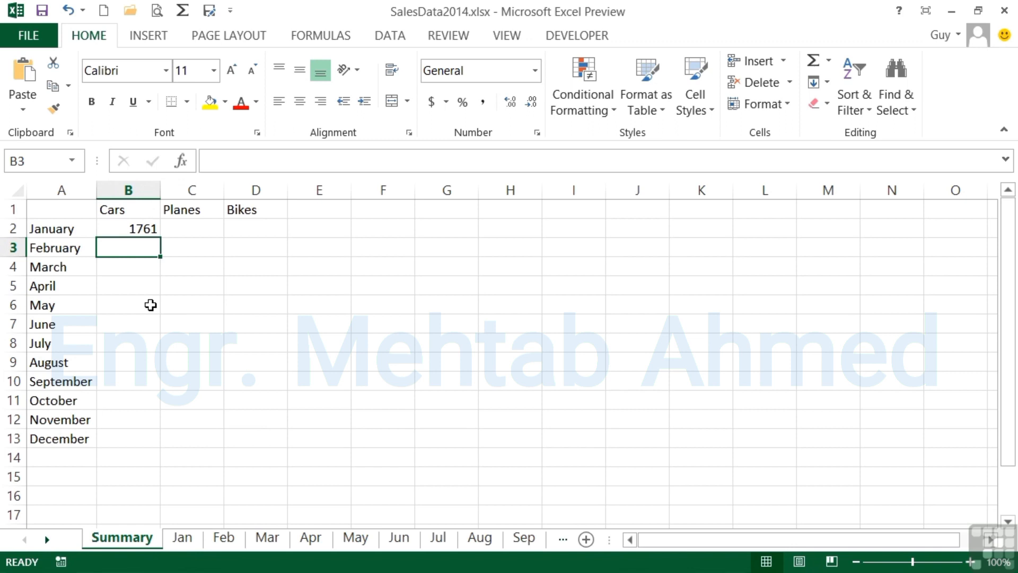
pyautogui.write('=fe')
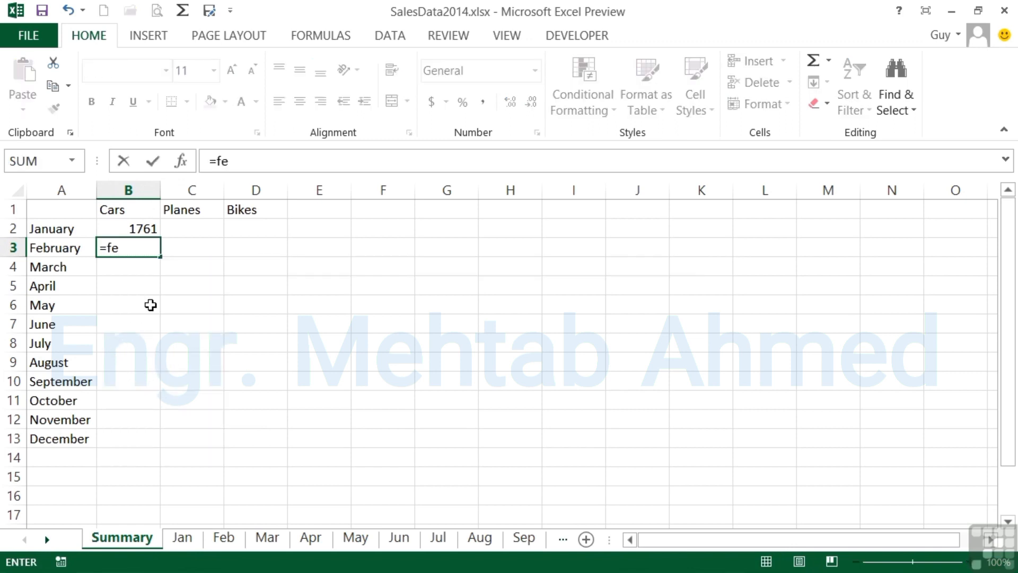
pyautogui.write('b!')
pyautogui.write('b7')
pyautogui.press('Return')
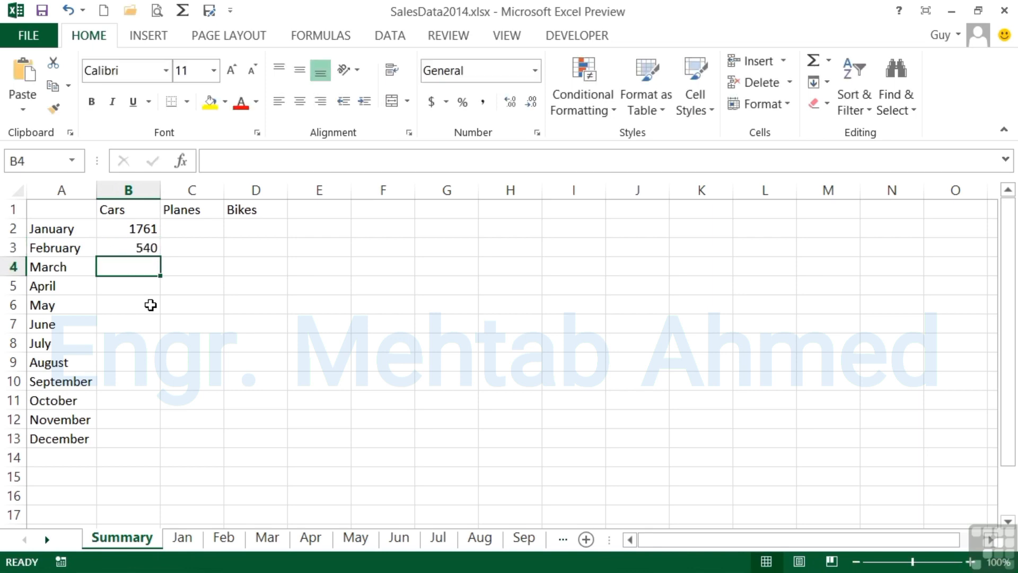
pyautogui.press('Up')
pyautogui.click(226, 538)
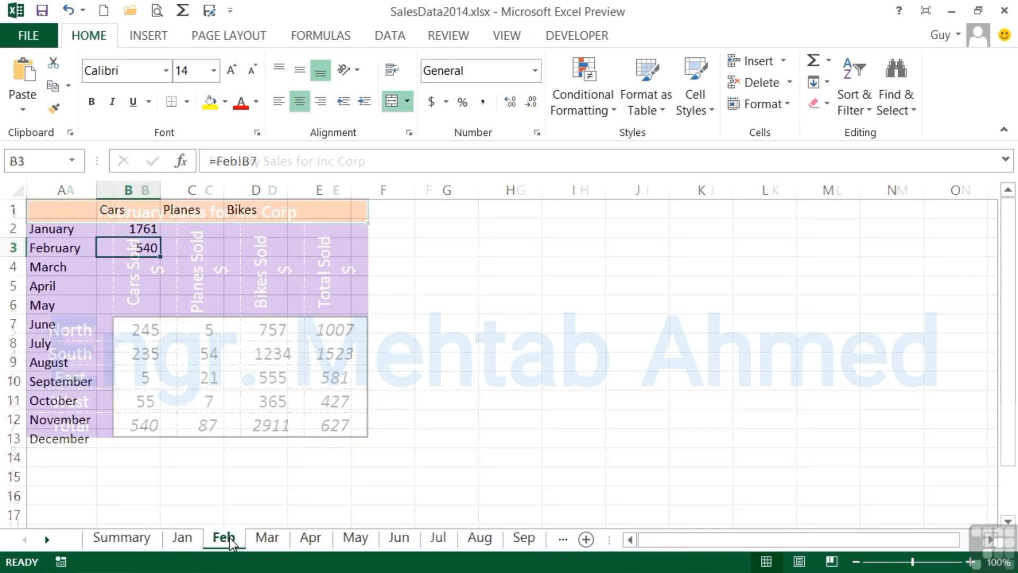
pyautogui.click(137, 538)
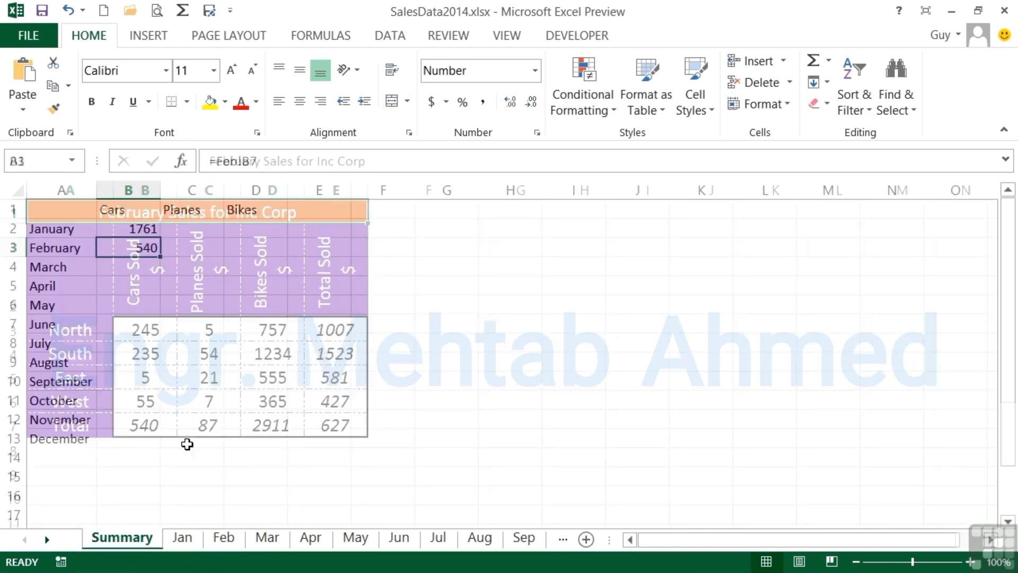
# Link March's Cars cell B4 on the Summary sheet to the cars total with =Mar!B7.
pyautogui.click(127, 269)
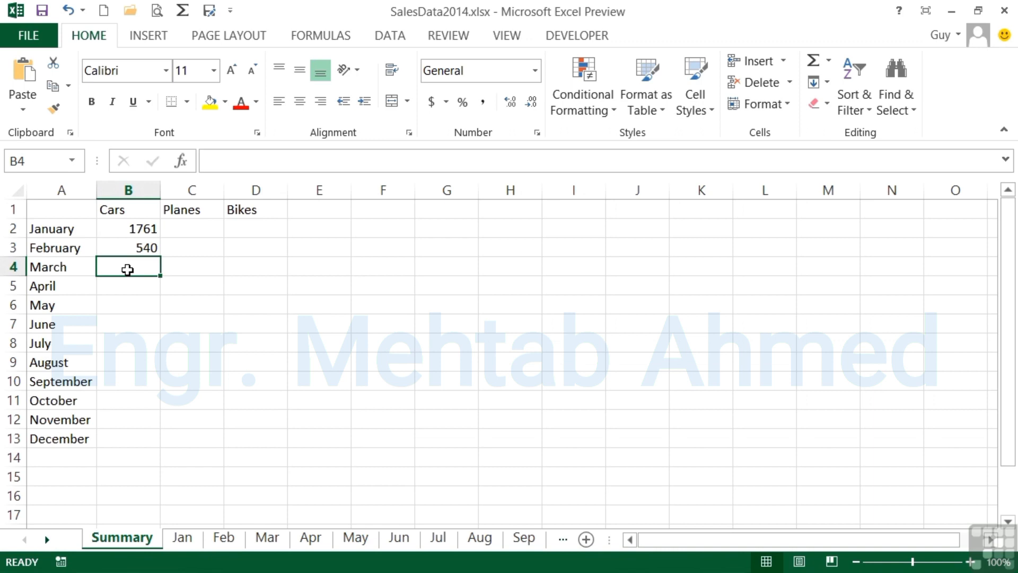
pyautogui.write('=')
pyautogui.click(268, 538)
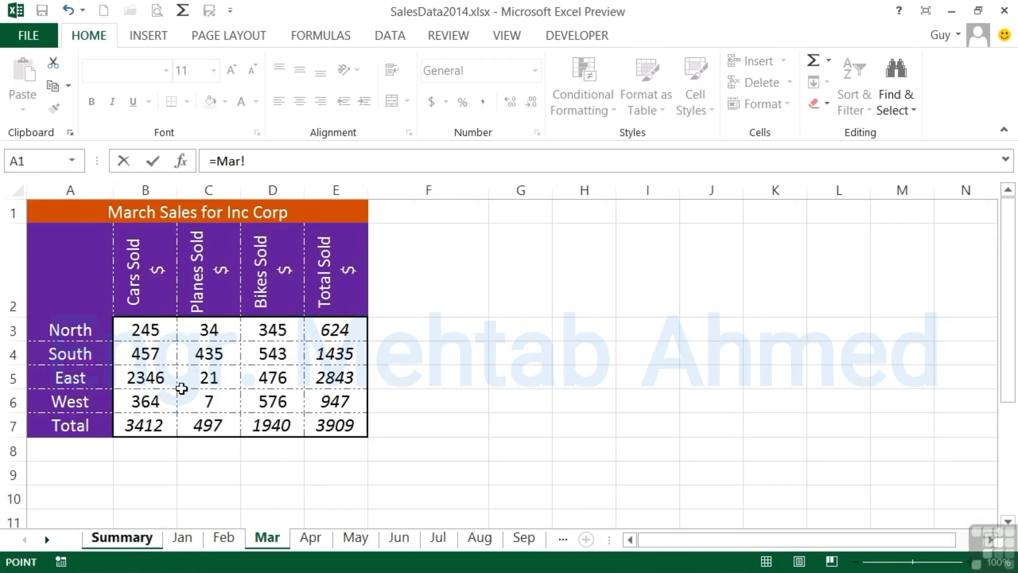
pyautogui.click(149, 429)
pyautogui.press('Return')
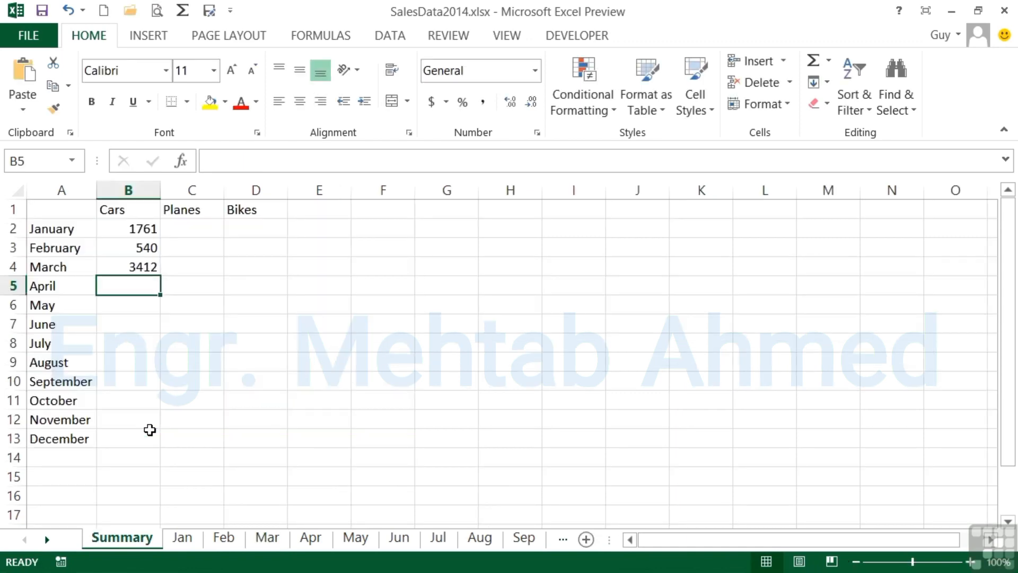
# Copy the cars total in B7 of the Apr sheet and paste it as a link into Summary cell B5.
pyautogui.click(322, 539)
pyautogui.click(156, 427)
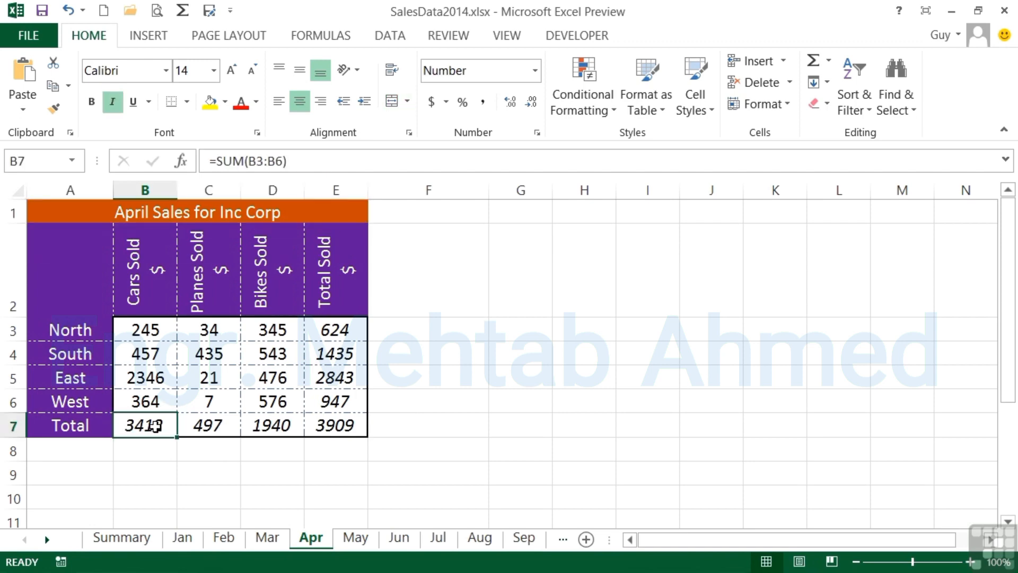
pyautogui.hotkey('ctrl', 'c')
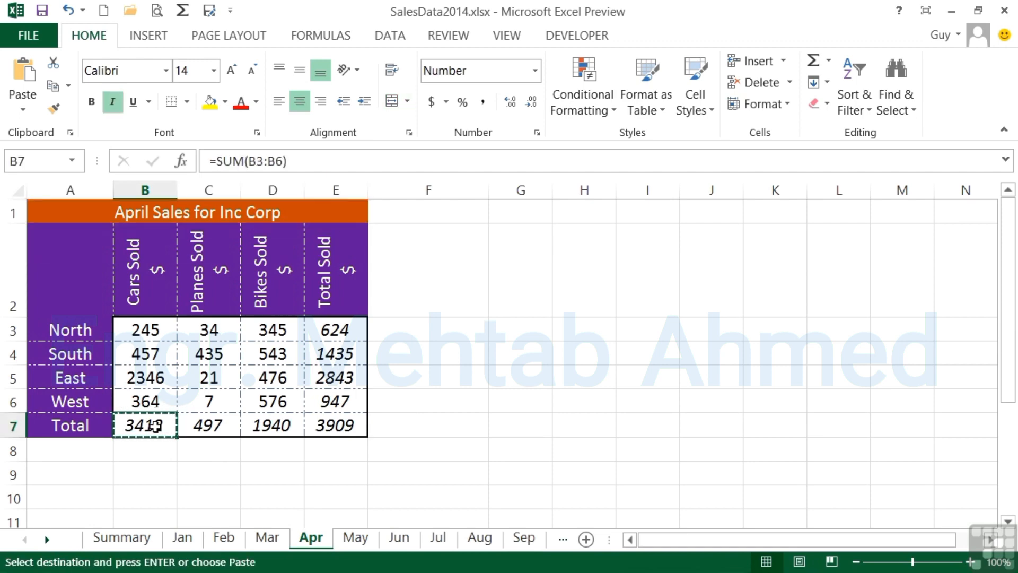
pyautogui.click(122, 537)
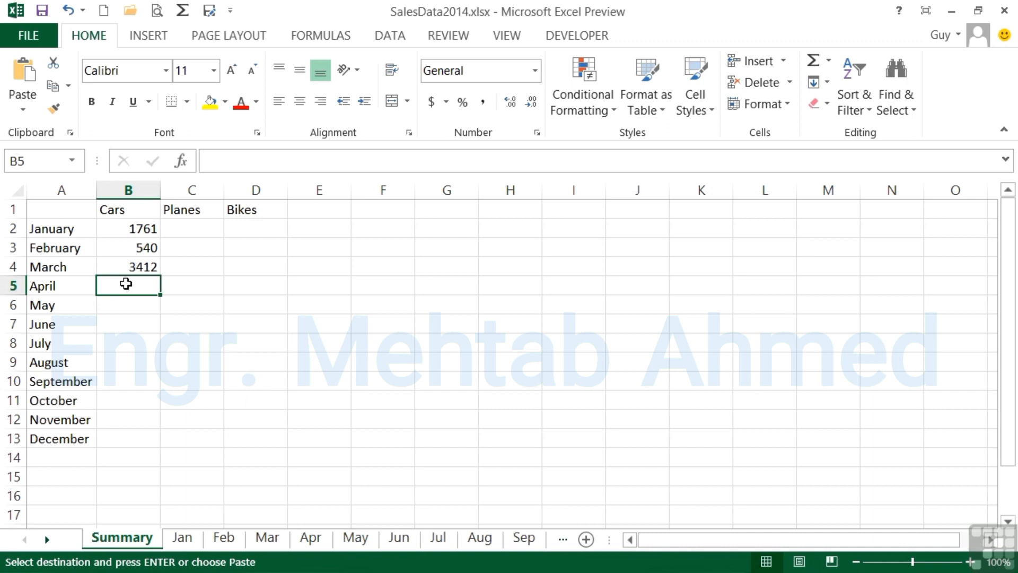
pyautogui.click(25, 113)
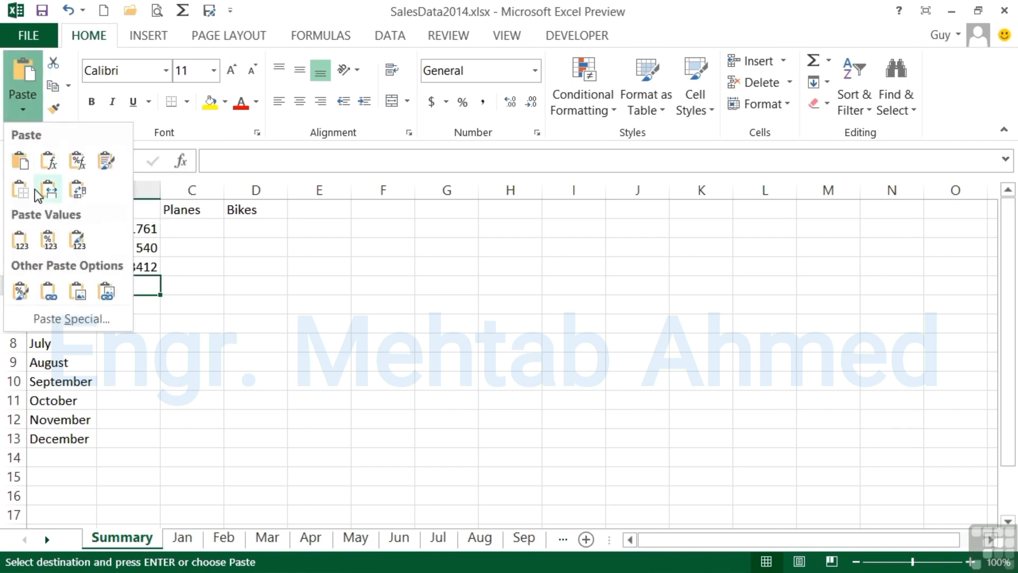
pyautogui.click(49, 291)
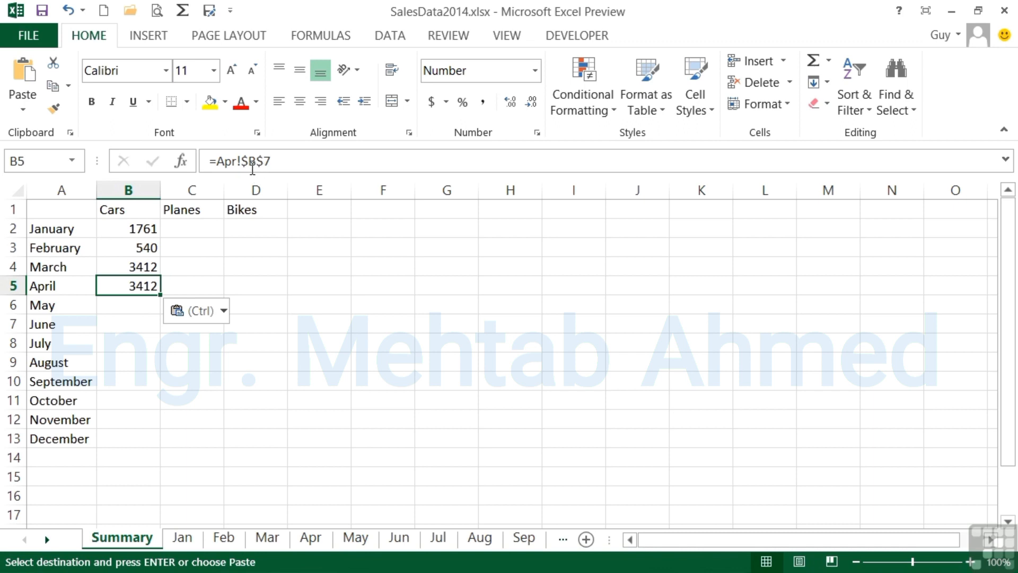
# Change the April link in Summary cell B5 to the relative reference =Apr!B7 and compare with the Apr sheet.
pyautogui.doubleClick(139, 286)
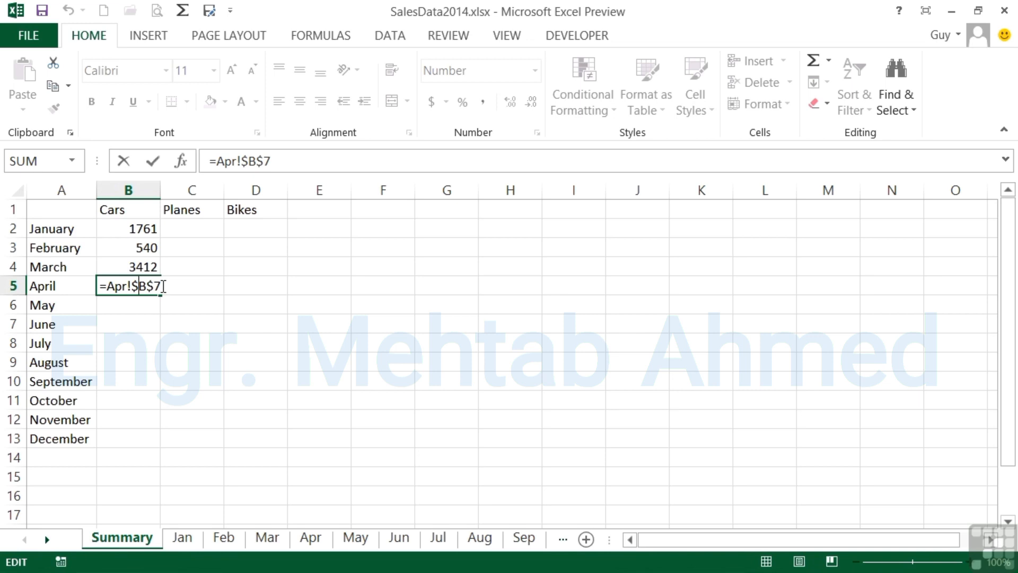
pyautogui.press('F4')
pyautogui.press('F4')
pyautogui.press('F4')
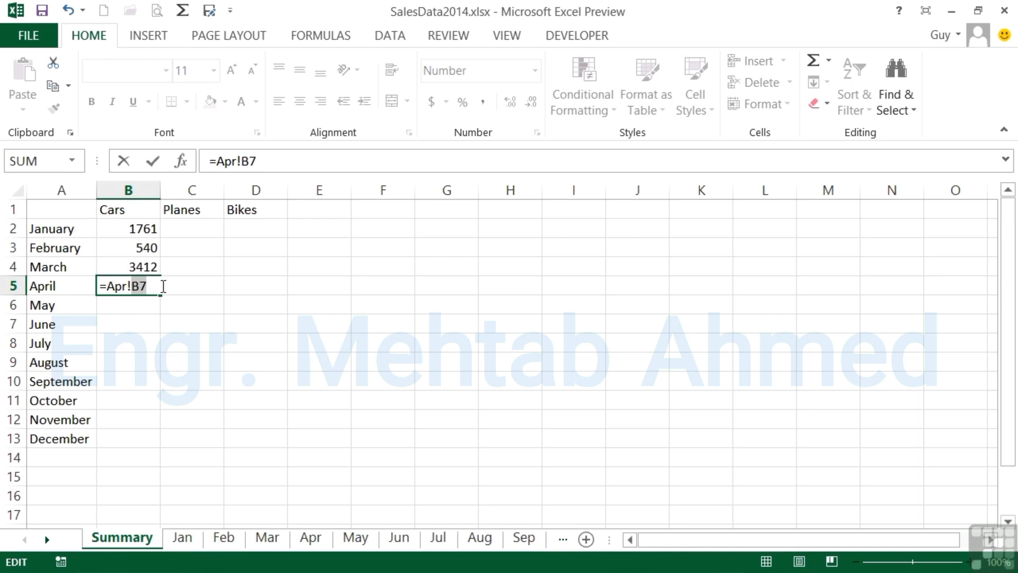
pyautogui.hotkey('ctrl', 'Return')
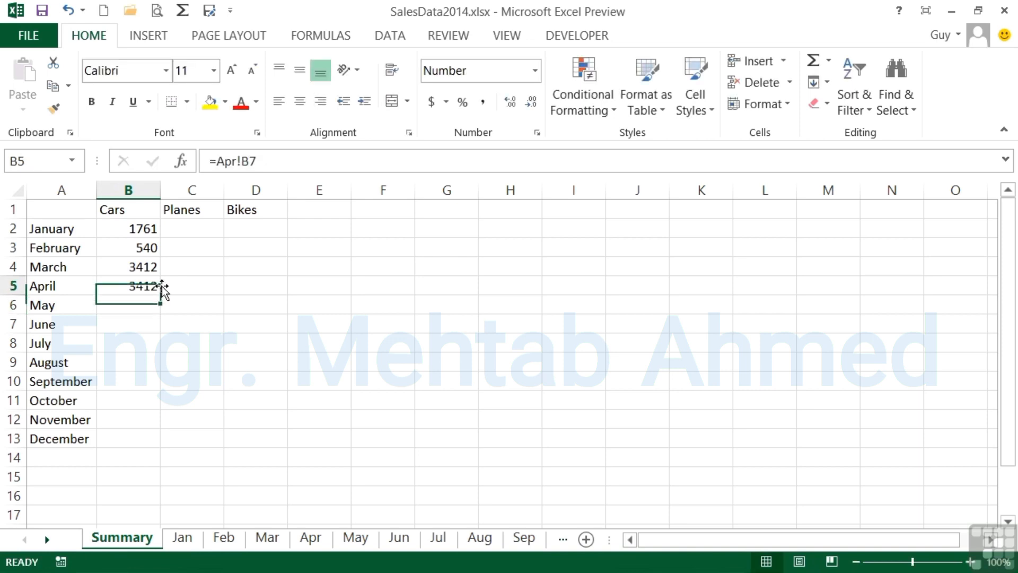
pyautogui.click(308, 537)
pyautogui.click(122, 537)
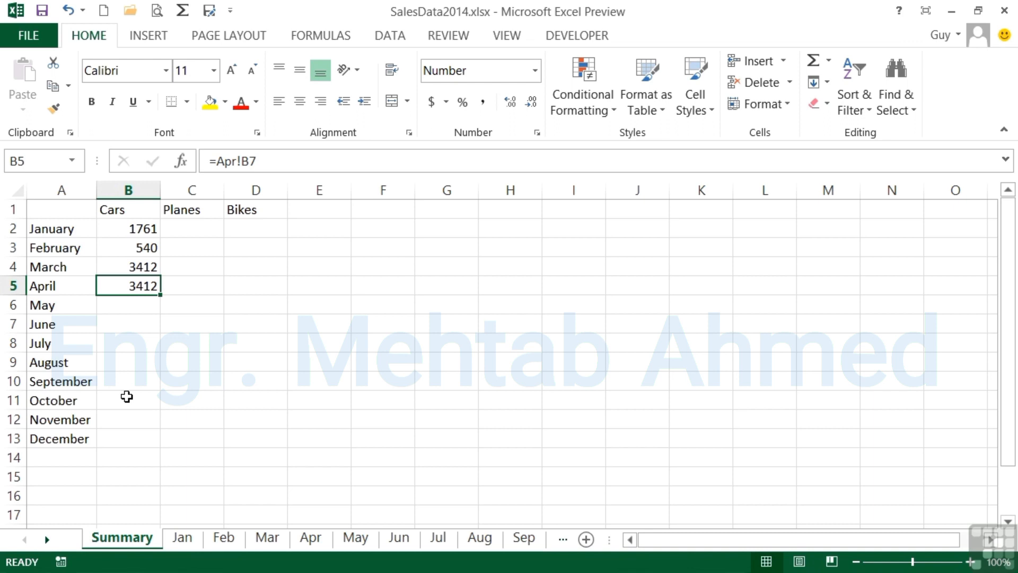
# Compare the Cars, Planes and Bikes headings on the Summary sheet with the column order on the Jan sheet.
pyautogui.click(137, 212)
pyautogui.click(183, 209)
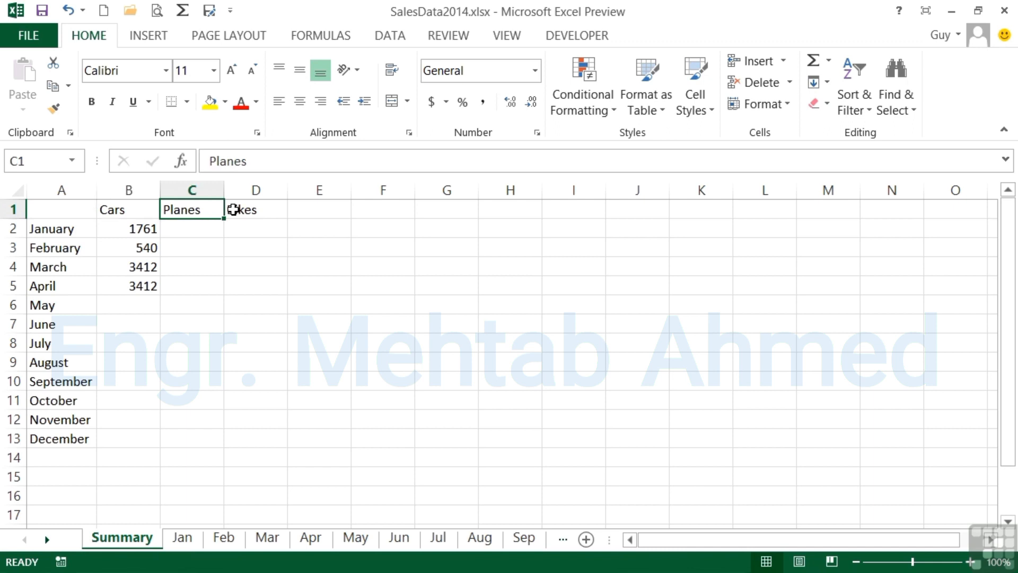
pyautogui.click(233, 210)
pyautogui.click(191, 540)
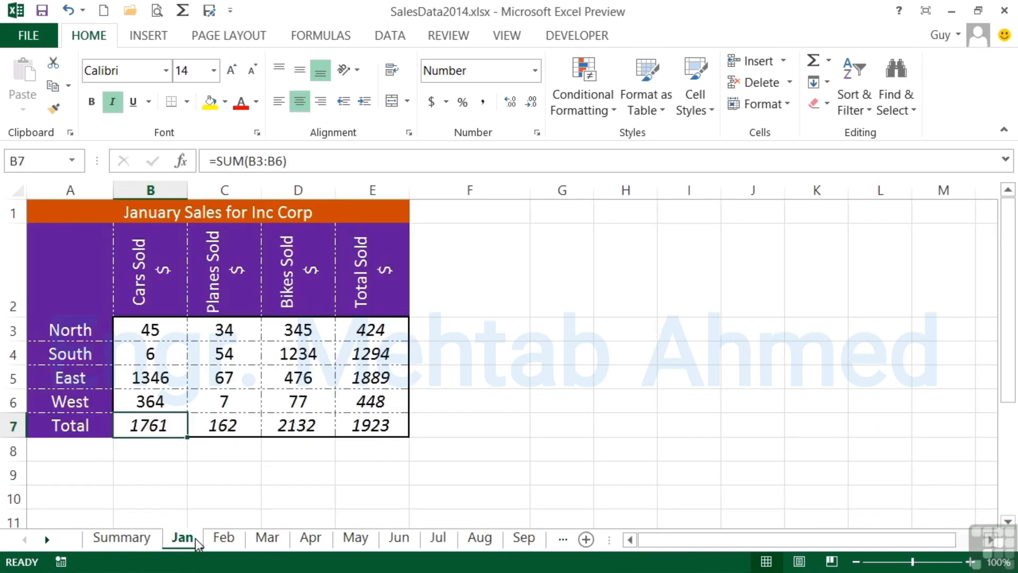
pyautogui.click(162, 307)
pyautogui.click(212, 297)
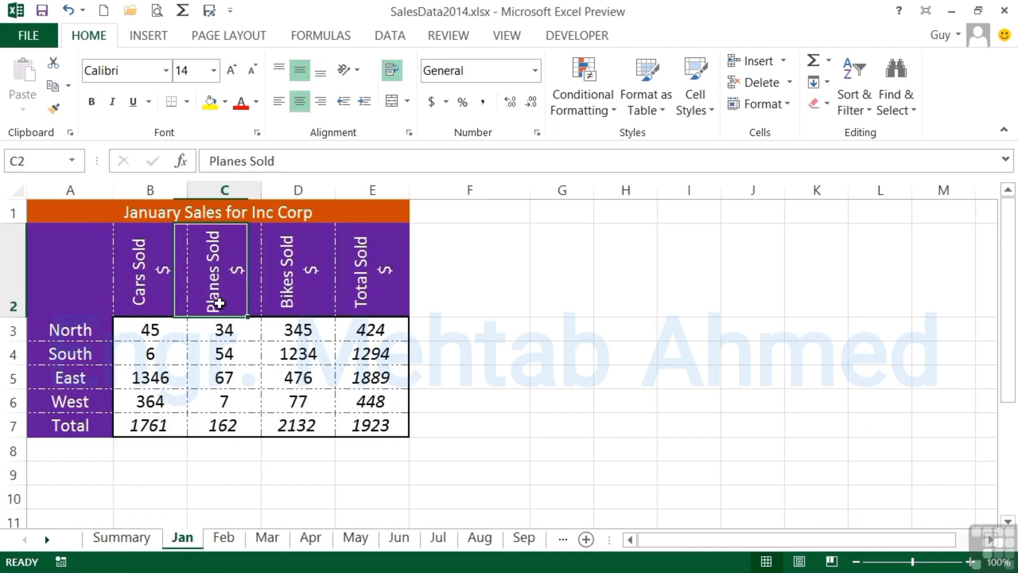
pyautogui.click(275, 299)
pyautogui.click(146, 543)
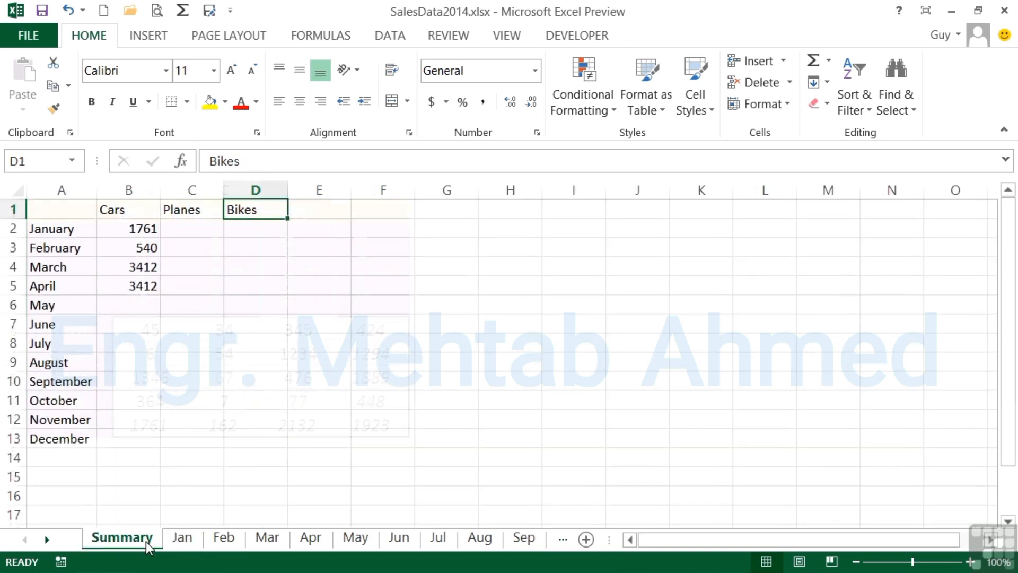
# Fill the Summary links in B2:B5 across to the Planes and Bikes columns through D5, and check January's formulas in C2 and D2.
pyautogui.moveTo(146, 228); pyautogui.dragTo(279, 295)
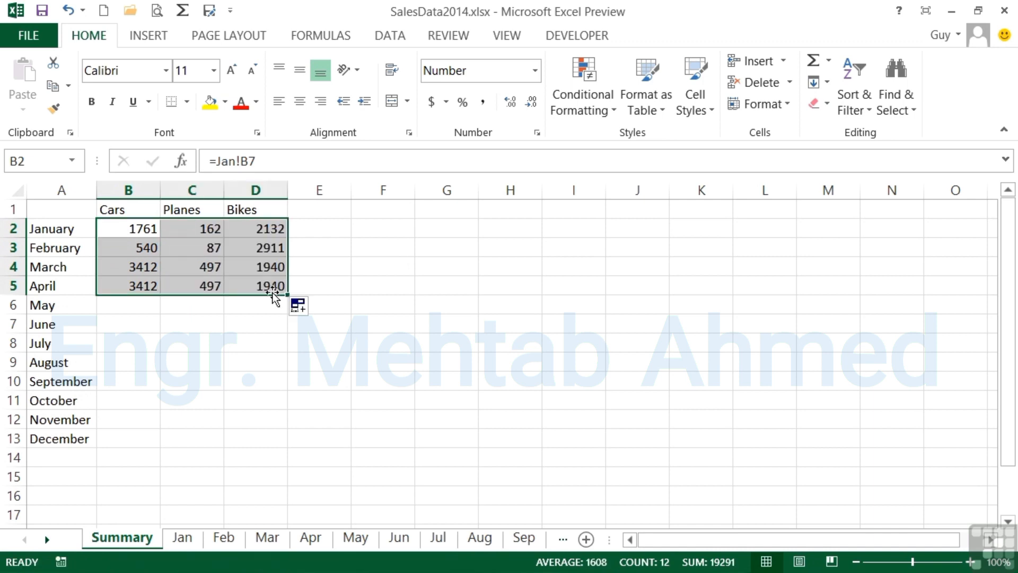
pyautogui.click(200, 228)
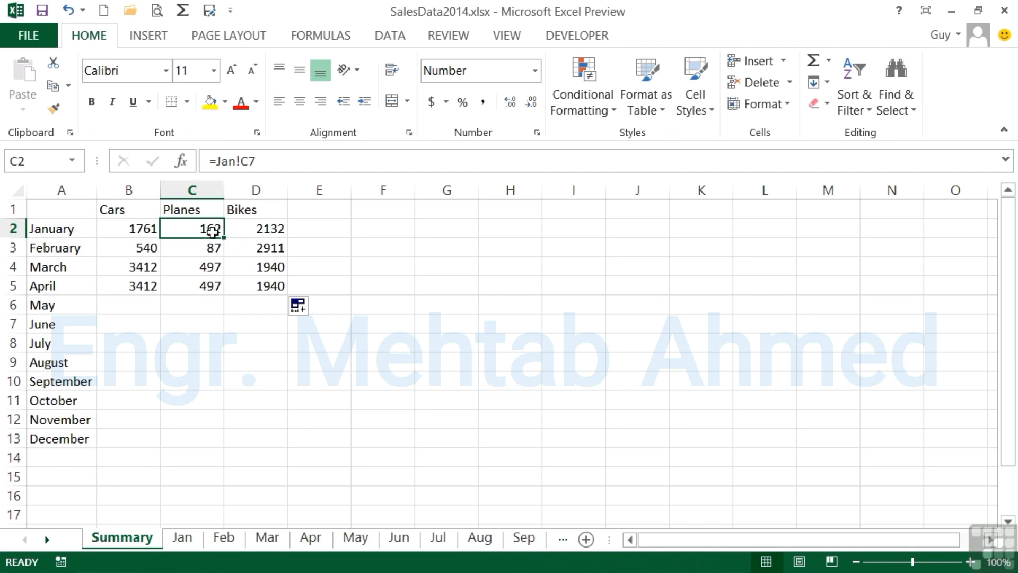
pyautogui.doubleClick(209, 227)
pyautogui.click(258, 235)
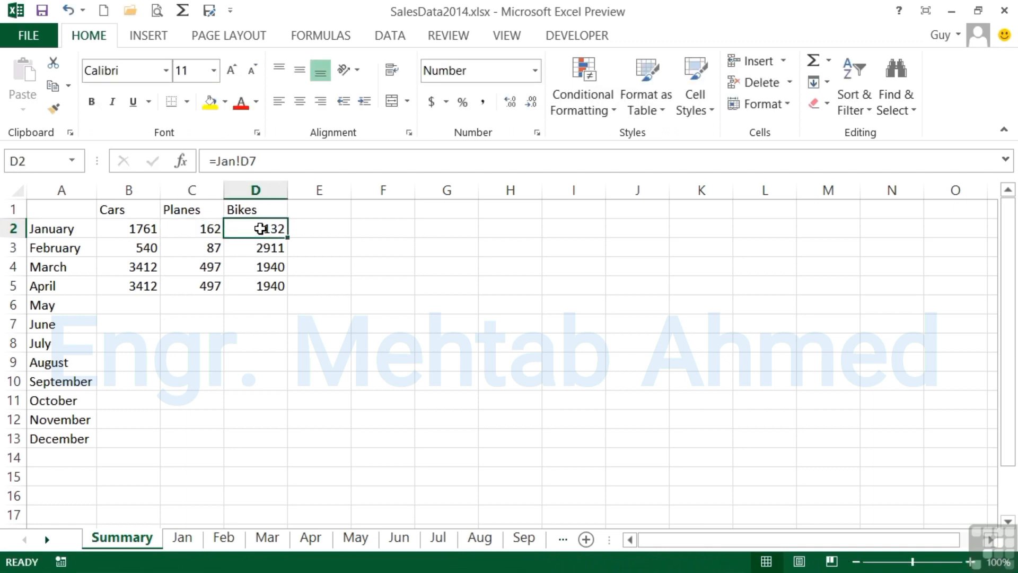
pyautogui.doubleClick(262, 229)
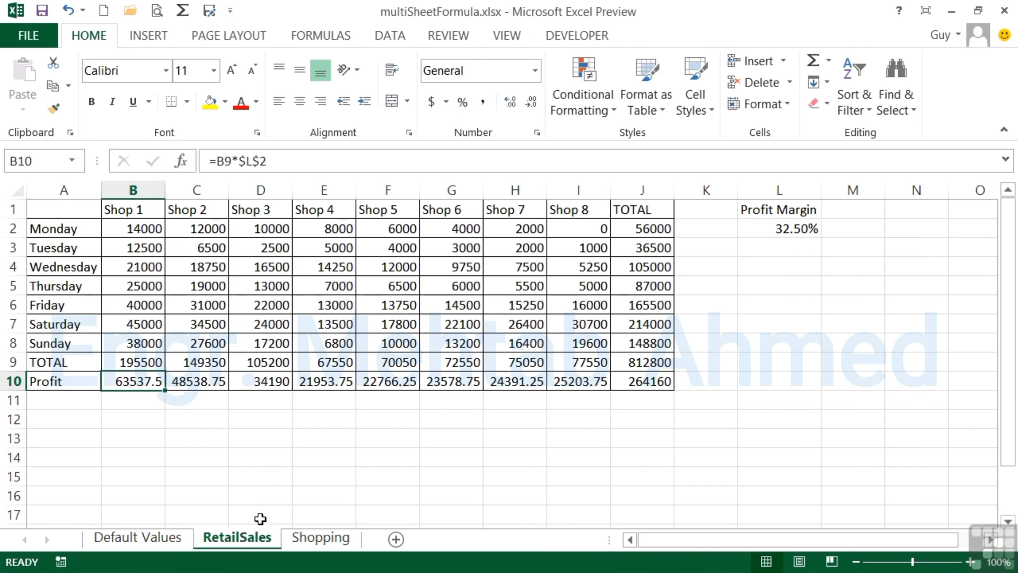
# In multiSheetFormula.xlsx, examine the Profit formula in B10 of RetailSales and the Tax formula in E2 of Shopping.
pyautogui.doubleClick(148, 378)
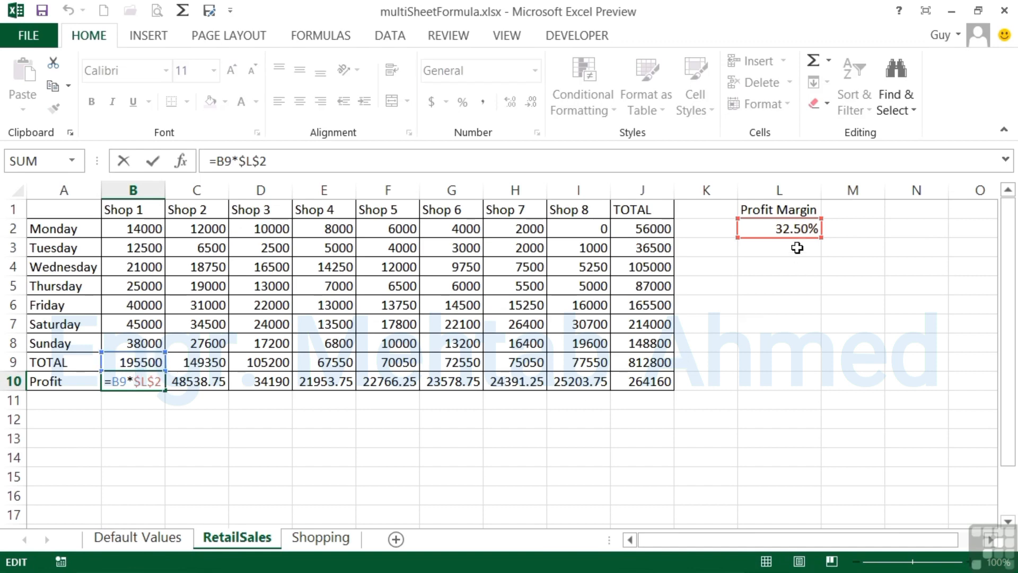
pyautogui.press('Escape')
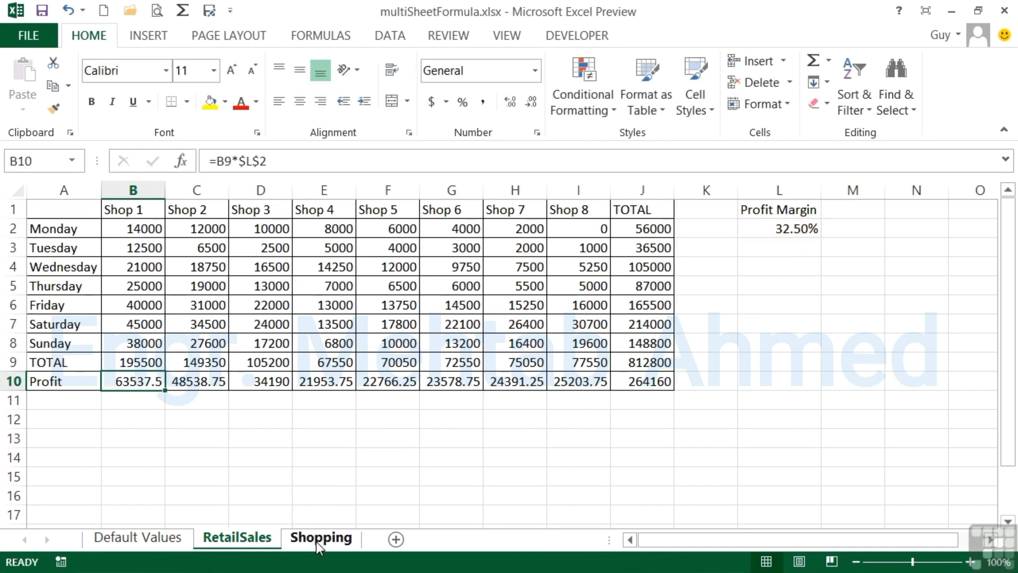
pyautogui.click(317, 540)
pyautogui.click(329, 229)
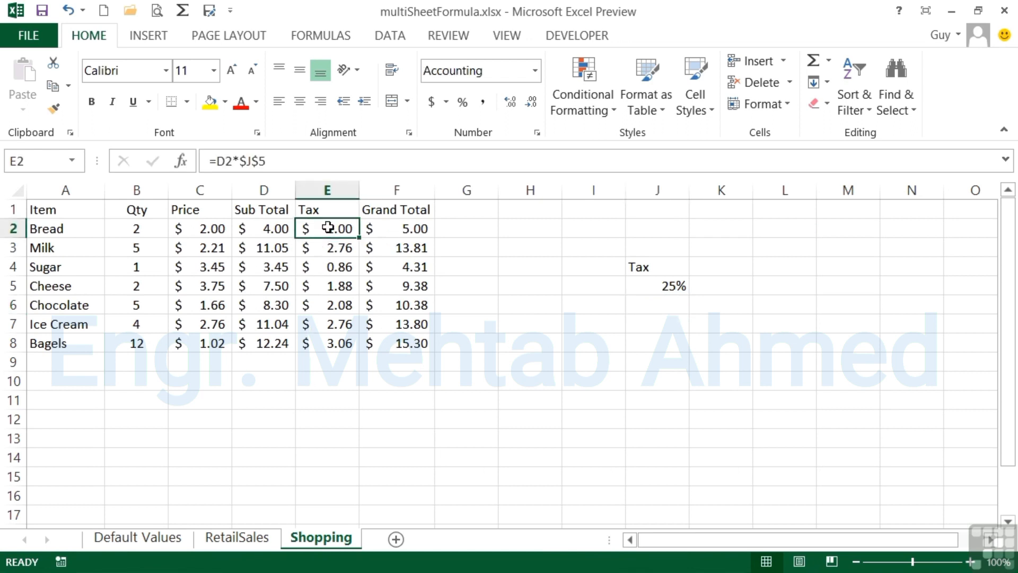
pyautogui.doubleClick(328, 230)
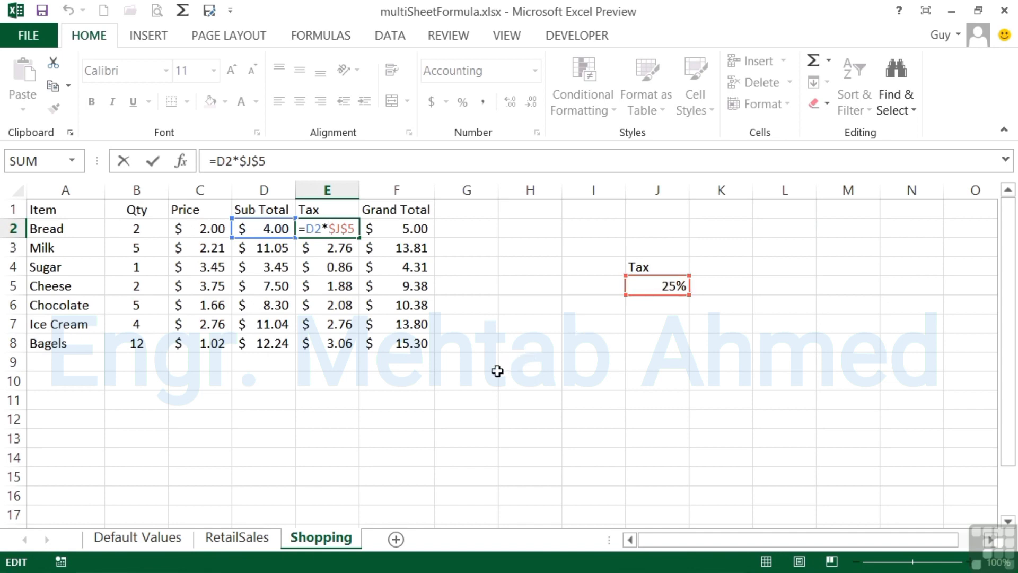
pyautogui.press('Escape')
# Examine the TAX and PROFIT rates in B3 and B4 on the Default Values sheet.
pyautogui.click(257, 537)
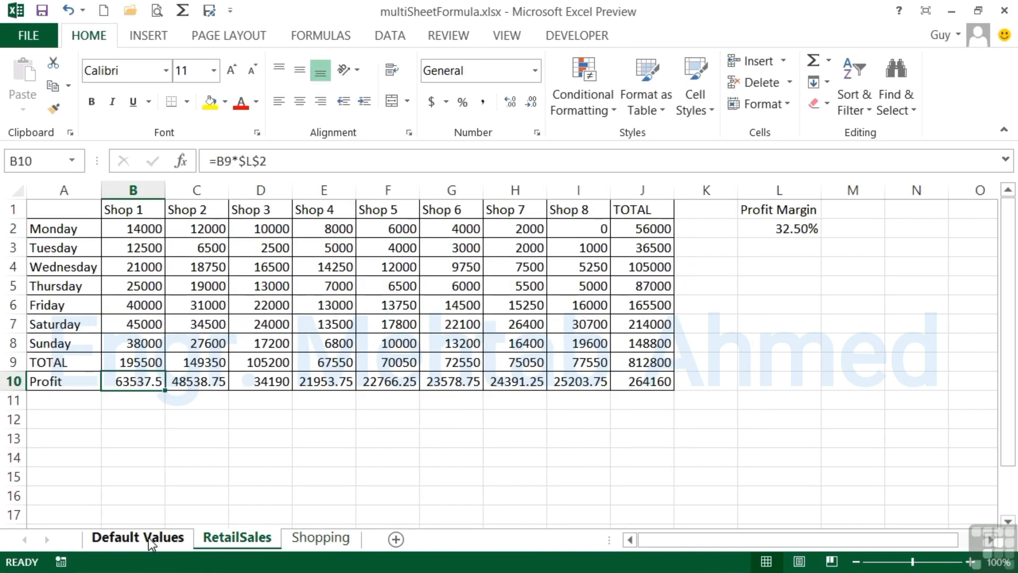
pyautogui.click(148, 537)
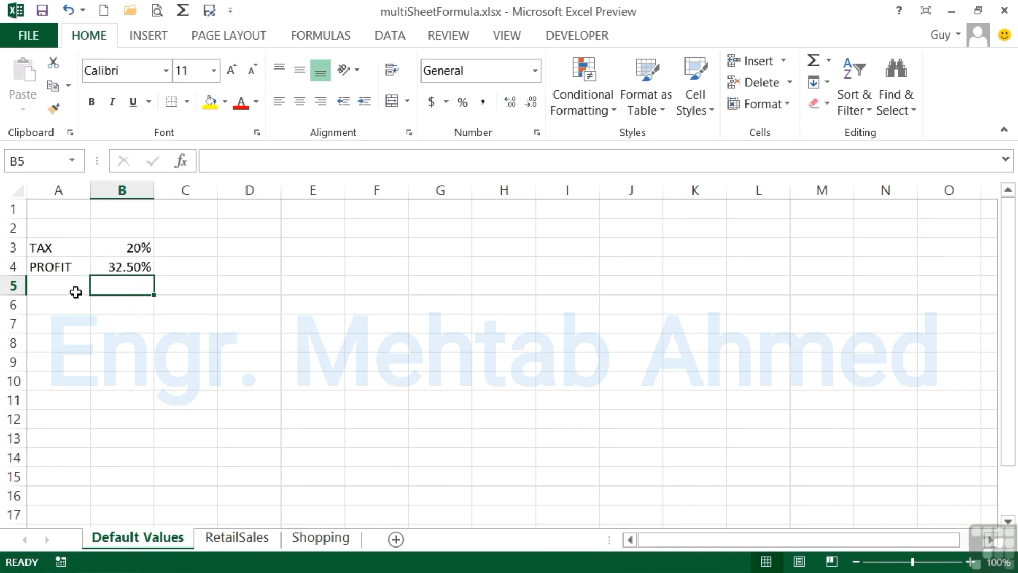
pyautogui.click(127, 249)
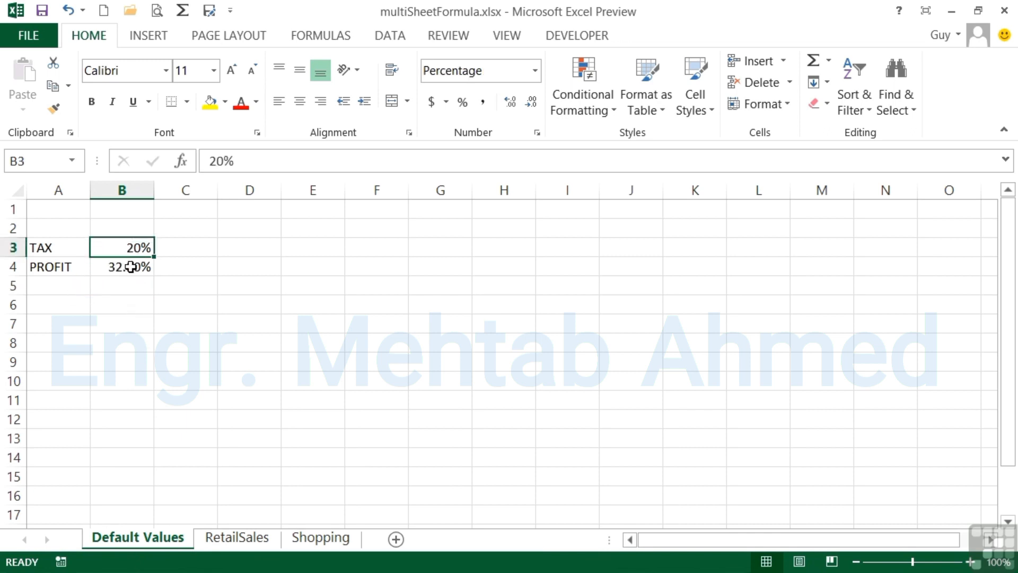
pyautogui.click(130, 267)
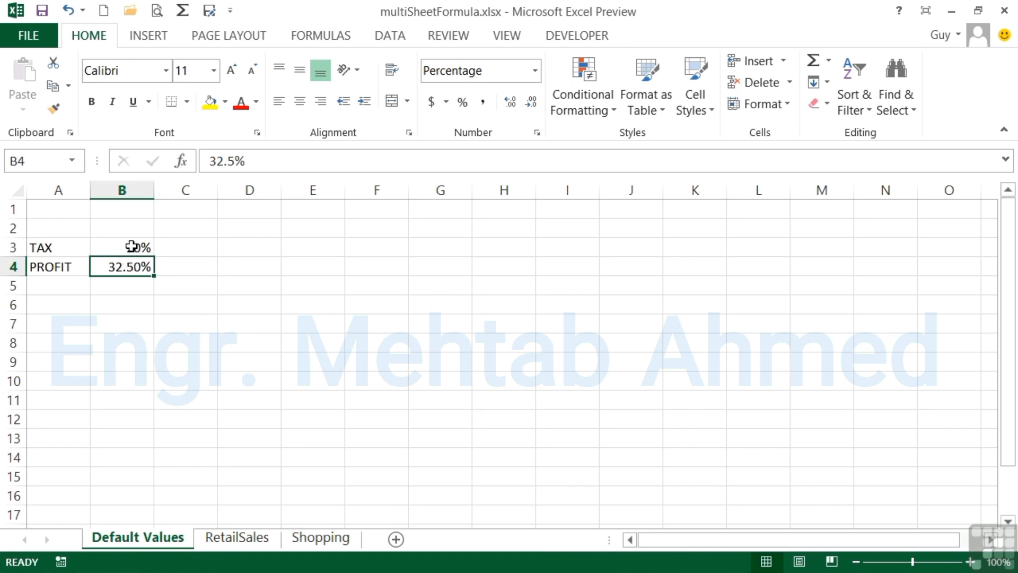
pyautogui.click(132, 247)
pyautogui.click(140, 266)
# Point Shop 1's Profit formula in RetailSales B10 to the profit rate on the Default Values sheet with =B9*'Default Values'!B4.
pyautogui.click(237, 541)
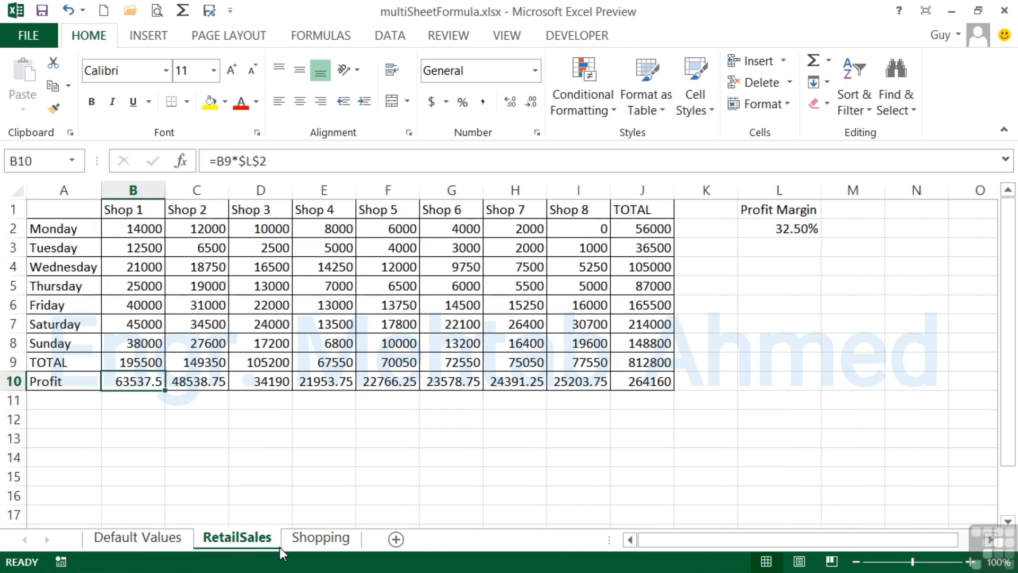
pyautogui.doubleClick(150, 384)
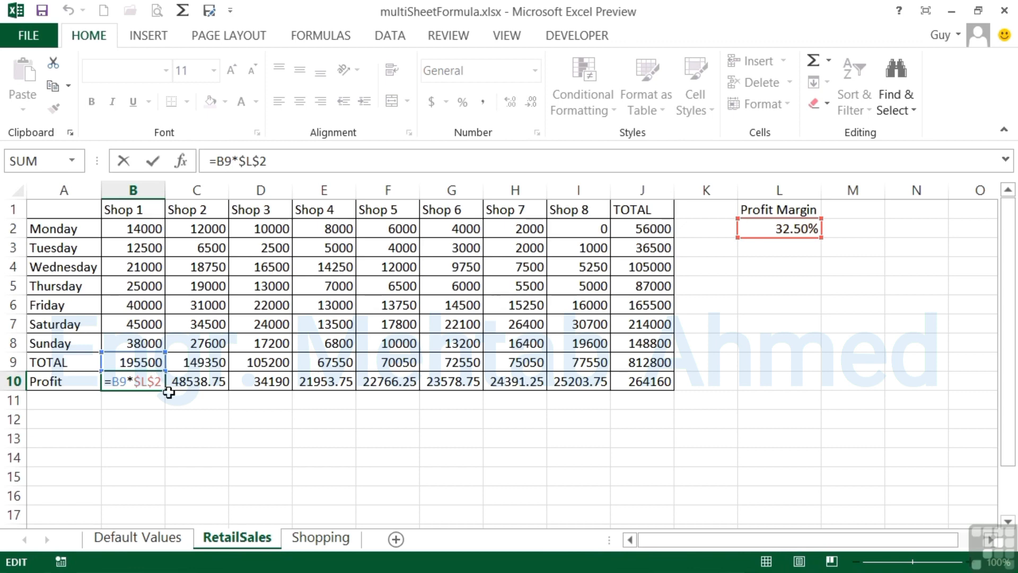
pyautogui.press('BackSpace')
pyautogui.press('BackSpace')
pyautogui.press('BackSpace')
pyautogui.press('BackSpace')
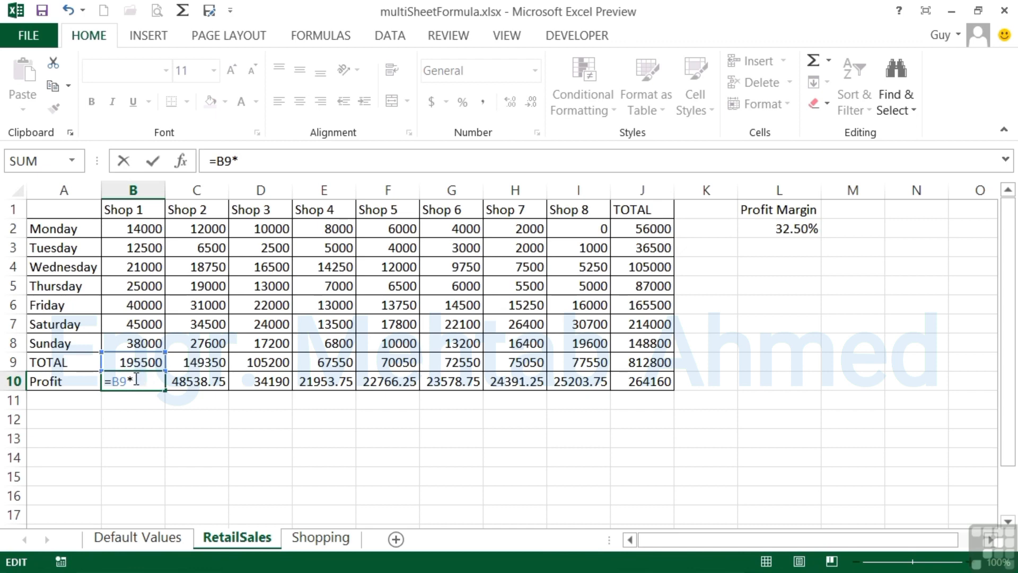
pyautogui.click(144, 536)
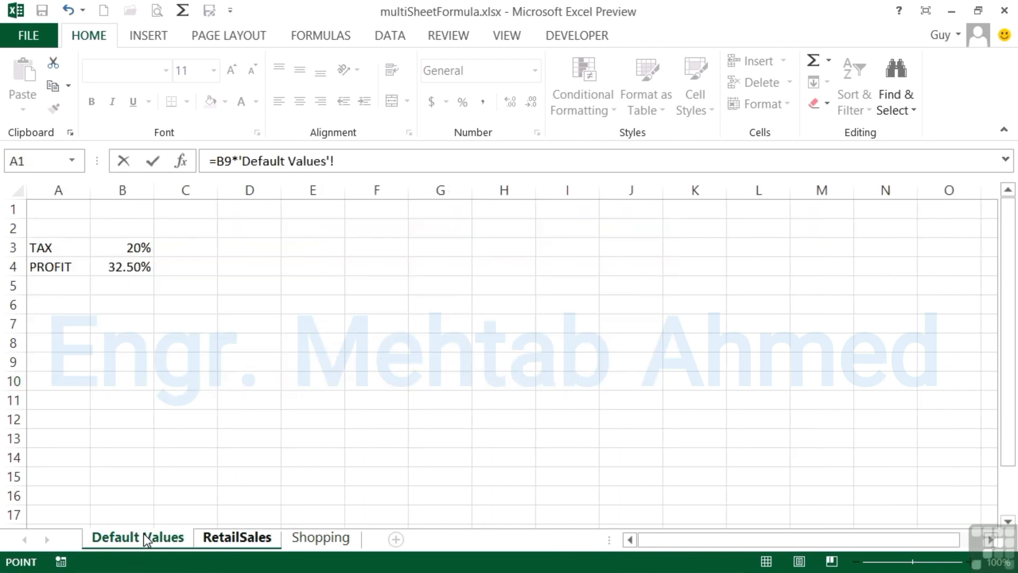
pyautogui.click(126, 270)
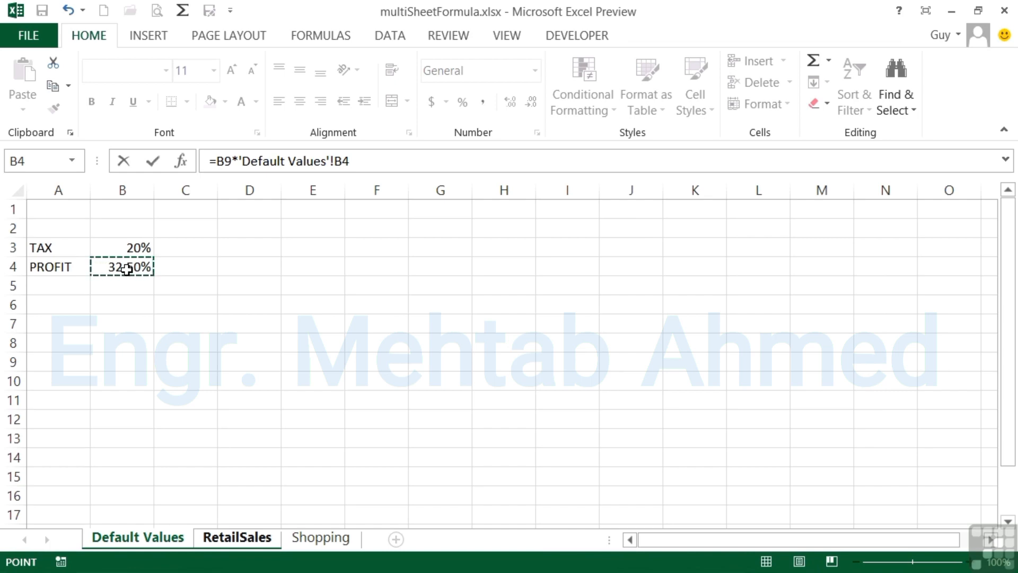
pyautogui.press('Return')
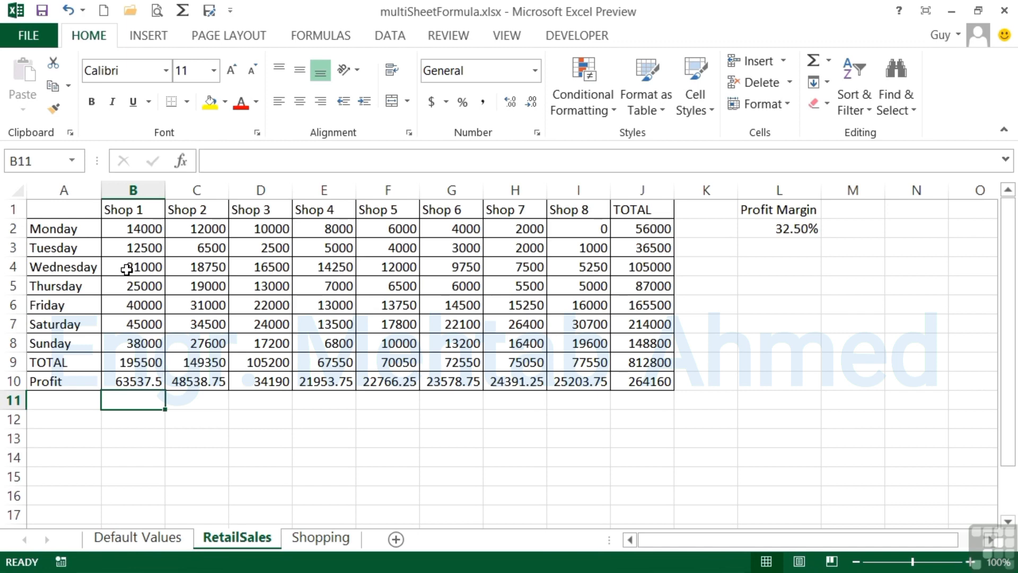
# Make the Default Values reference in RetailSales B10 absolute as $B$4 and fill the Profit formula across to J10.
pyautogui.doubleClick(137, 383)
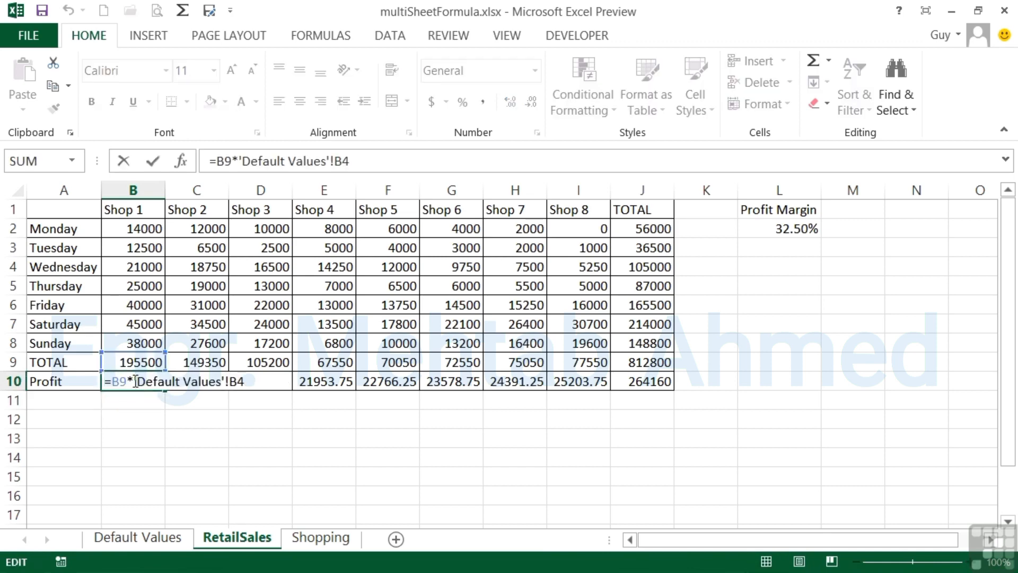
pyautogui.click(255, 381)
pyautogui.press('F4')
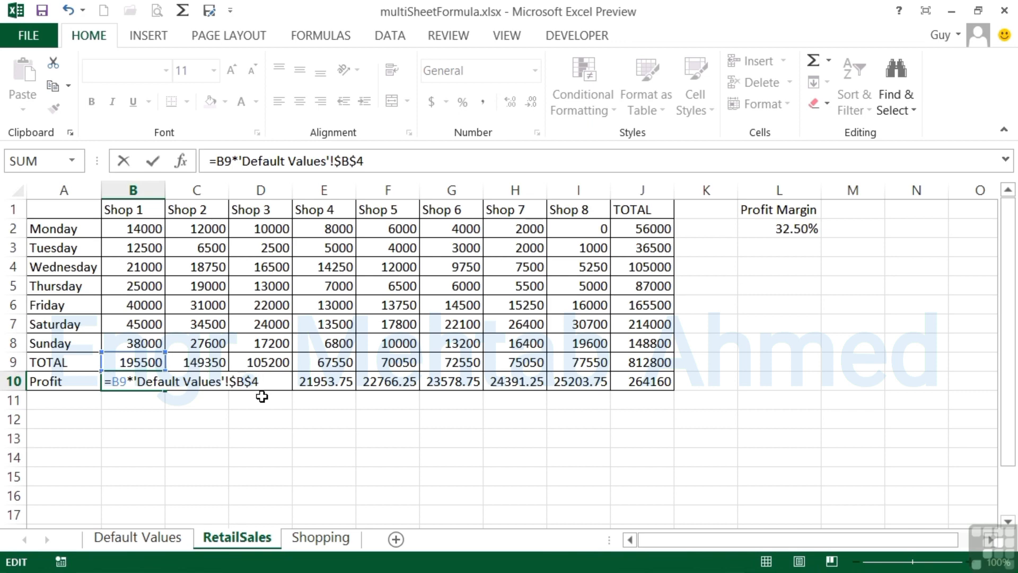
pyautogui.press('Return')
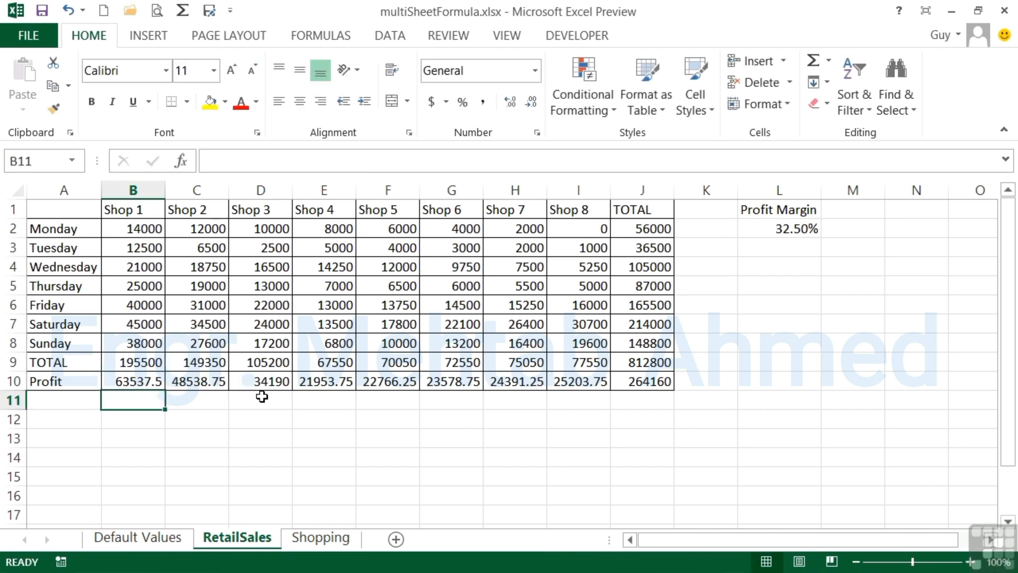
pyautogui.press('Up')
pyautogui.moveTo(166, 391); pyautogui.dragTo(641, 385)
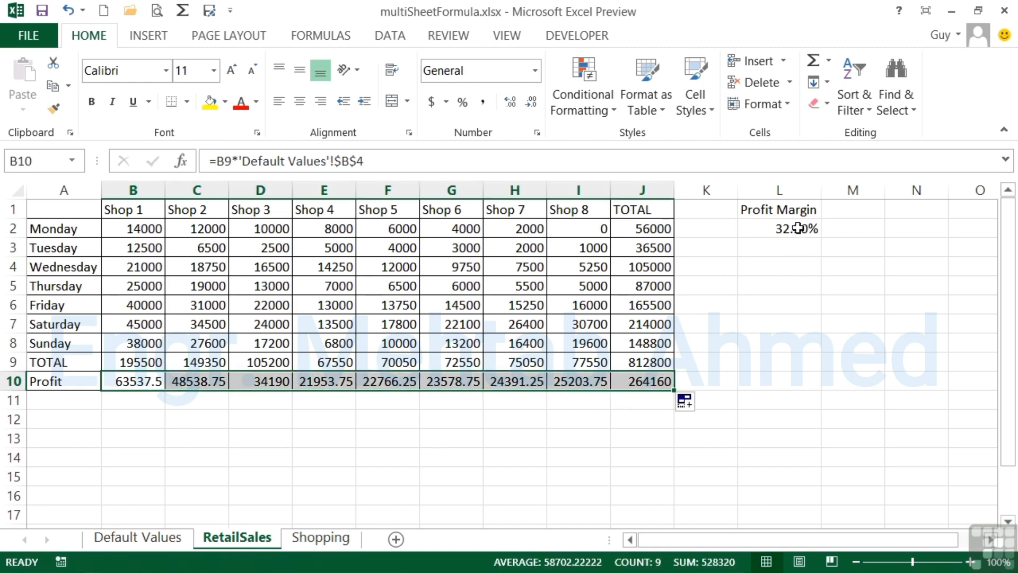
# Delete the Profit Margin label and its percentage from L1:L2 on the RetailSales sheet.
pyautogui.click(795, 211)
pyautogui.moveTo(795, 211); pyautogui.dragTo(798, 223)
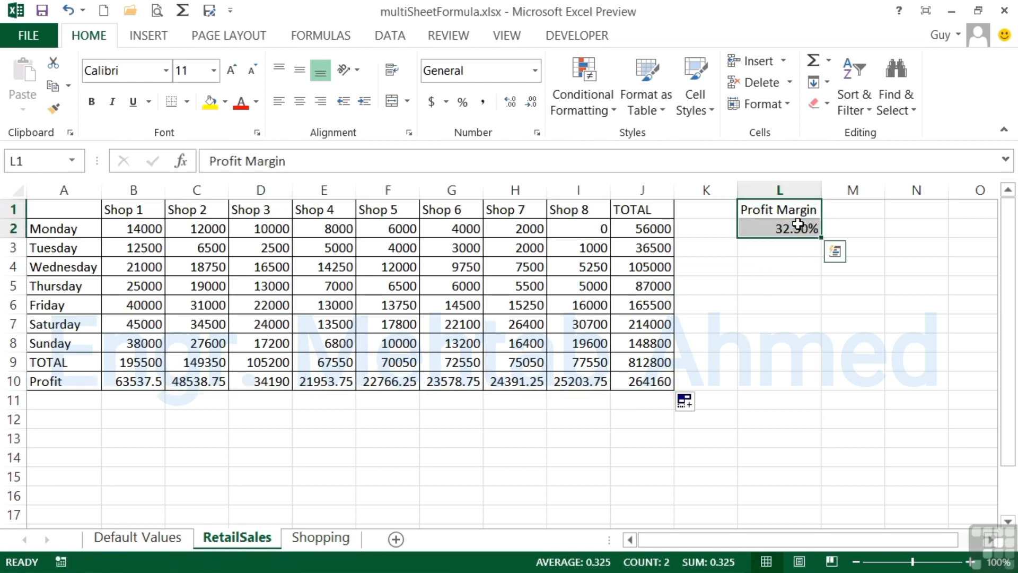
pyautogui.press('Delete')
pyautogui.click(787, 250)
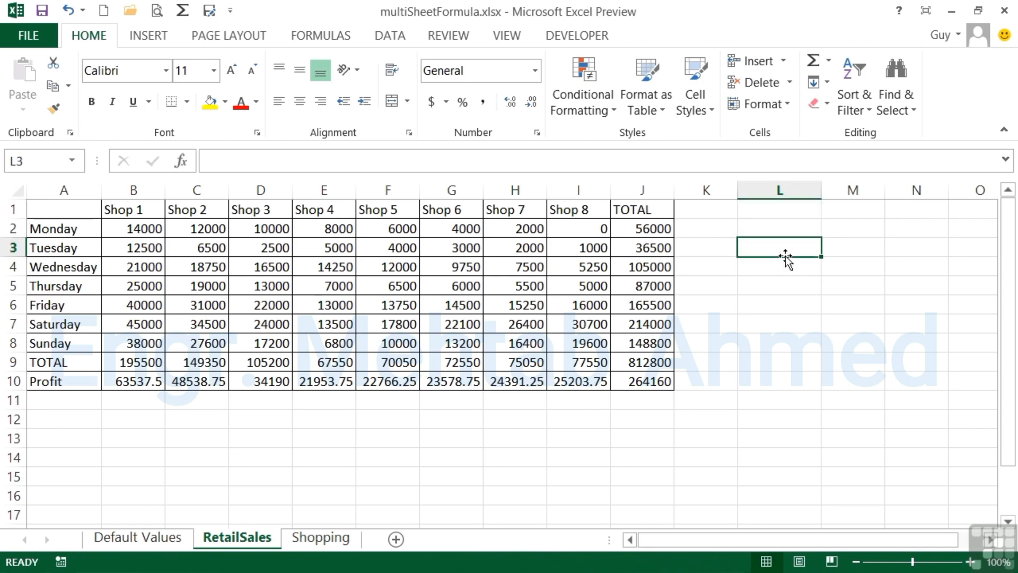
# Delete the separate Tax label and its percentage from J4:J5 on the Shopping sheet.
pyautogui.click(150, 538)
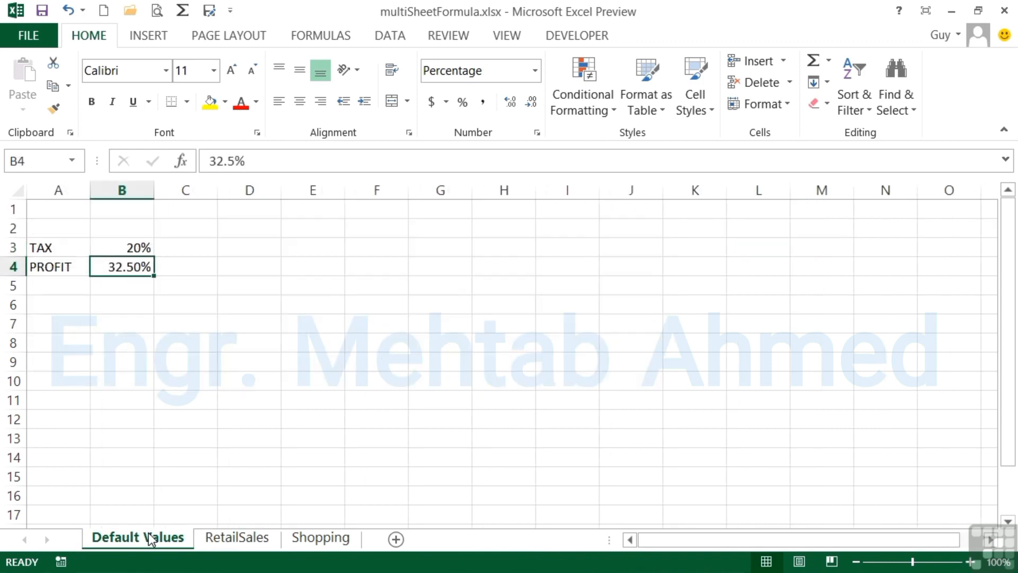
pyautogui.click(319, 540)
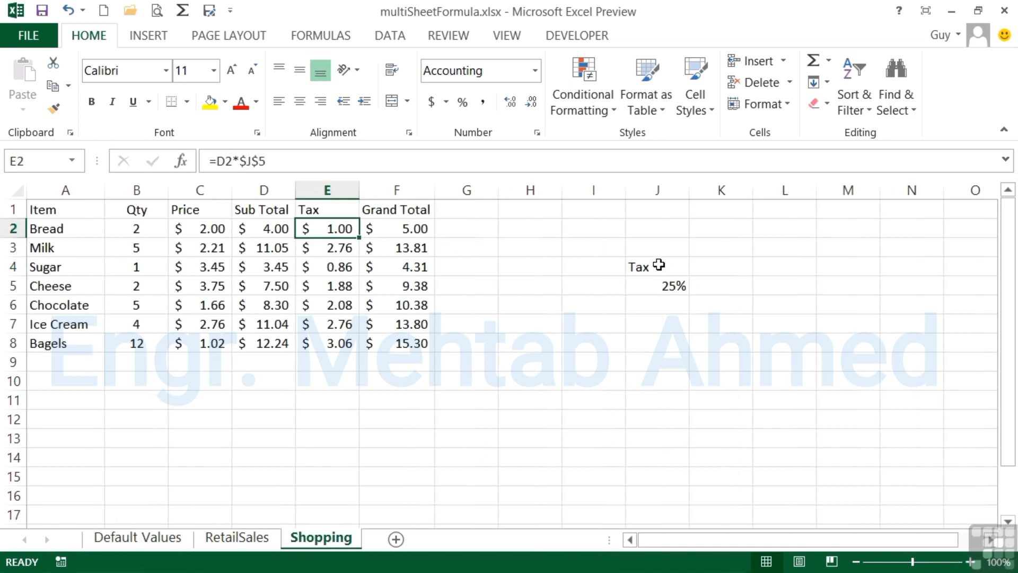
pyautogui.moveTo(660, 264); pyautogui.dragTo(656, 285)
pyautogui.press('Delete')
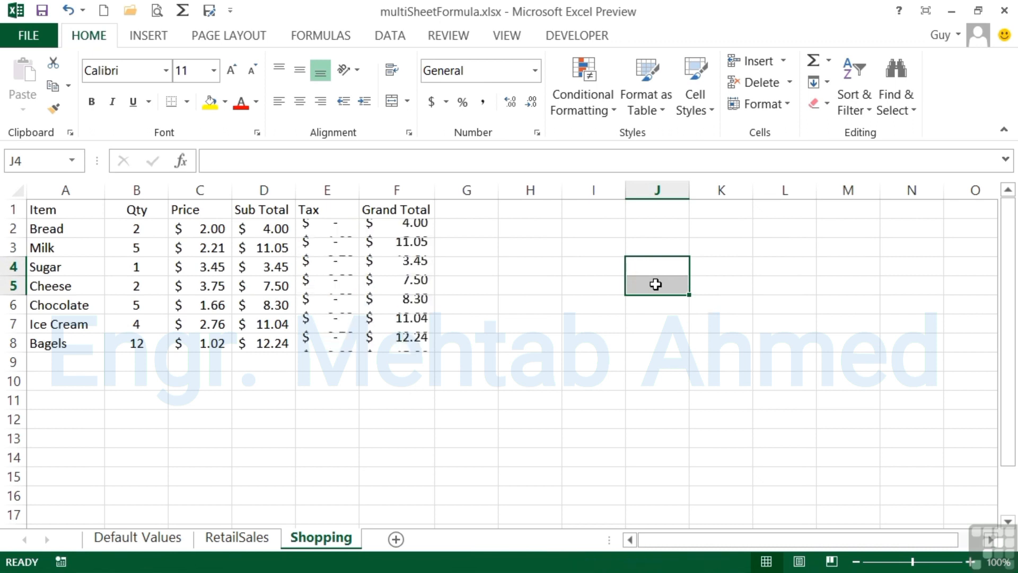
# Point Bread's Tax formula in Shopping E2 to the tax rate on the Default Values sheet with =D2*'Default Values'!B3.
pyautogui.click(337, 228)
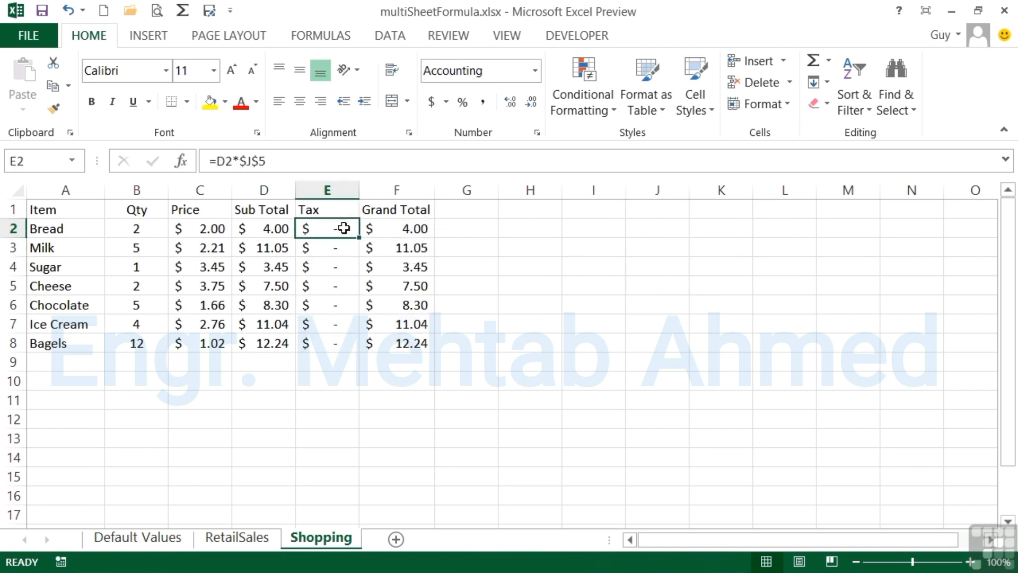
pyautogui.doubleClick(337, 228)
pyautogui.moveTo(329, 237); pyautogui.dragTo(360, 238)
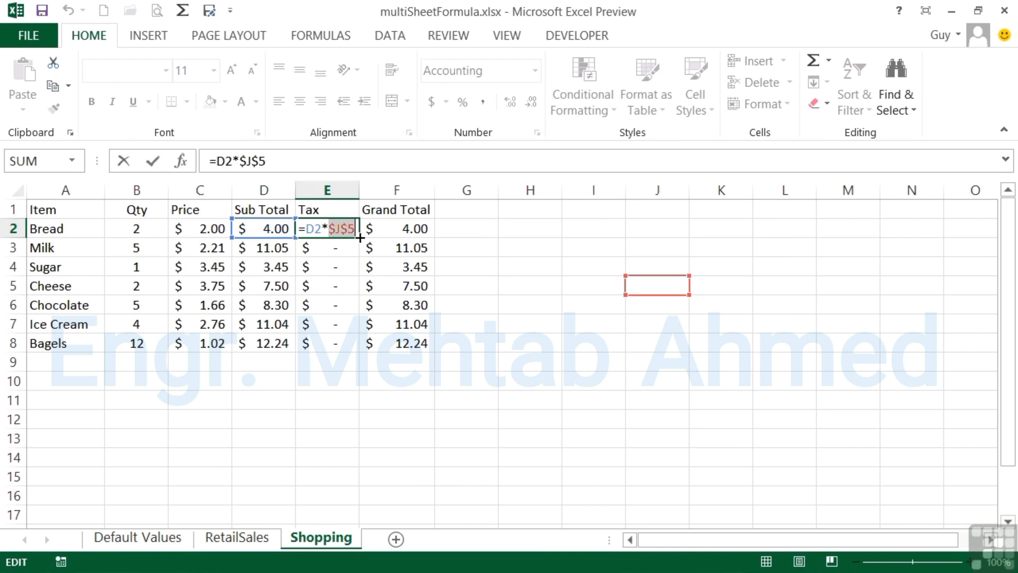
pyautogui.press('Delete')
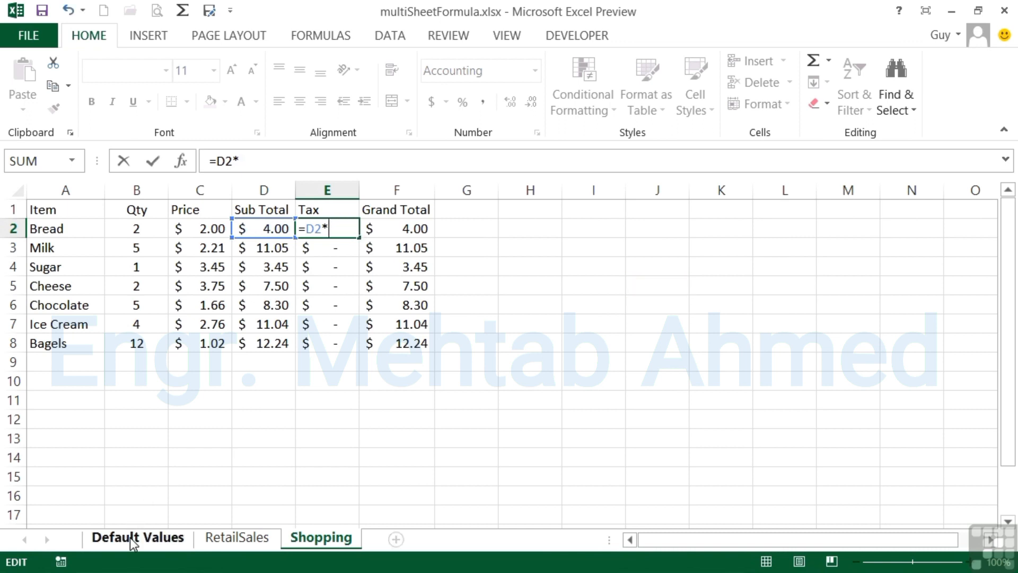
pyautogui.click(129, 536)
pyautogui.click(139, 248)
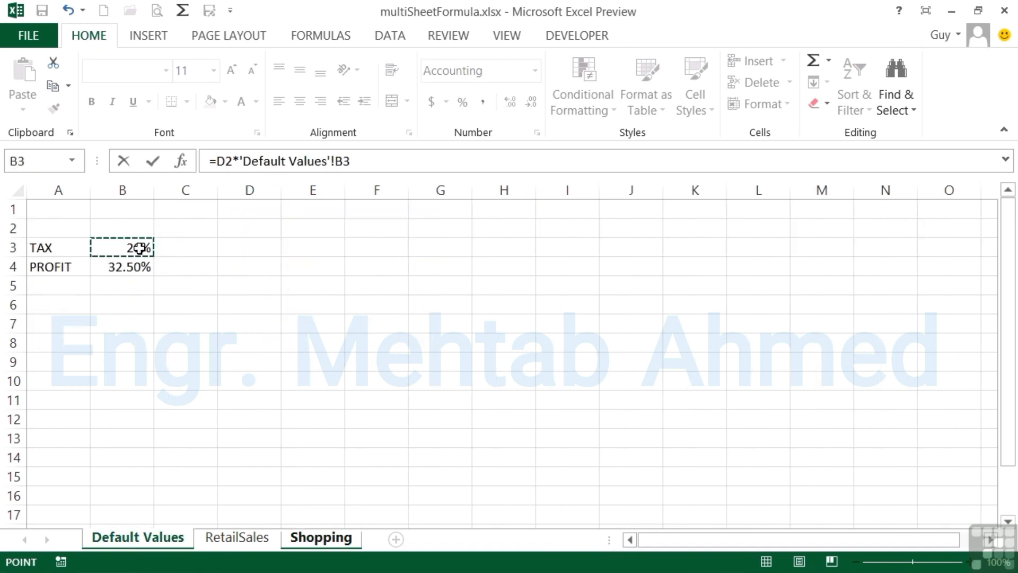
pyautogui.press('Return')
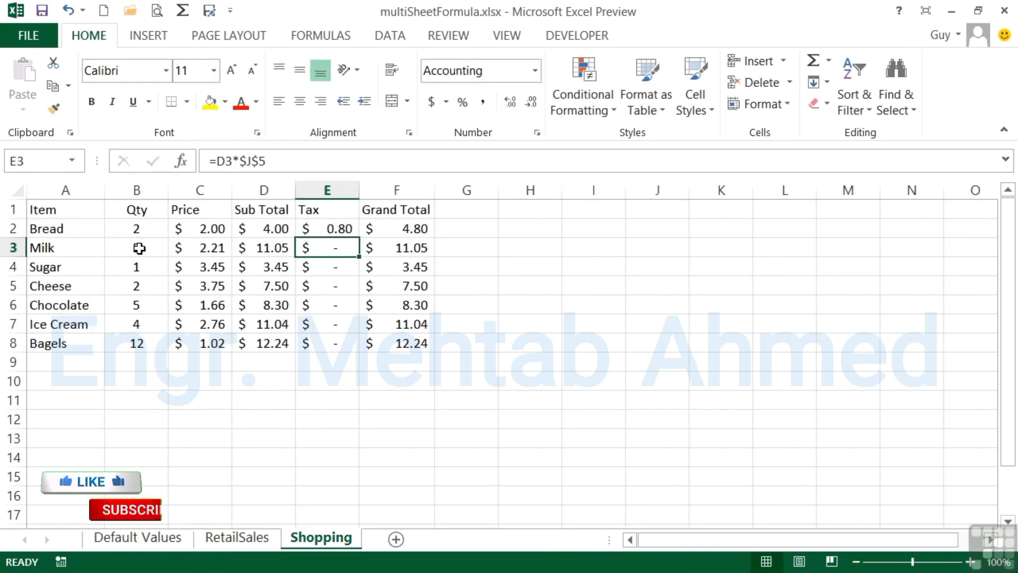
# Make the Default Values reference in Shopping E2 absolute as $B$3 and fill the Tax formula down to E8.
pyautogui.press('Up')
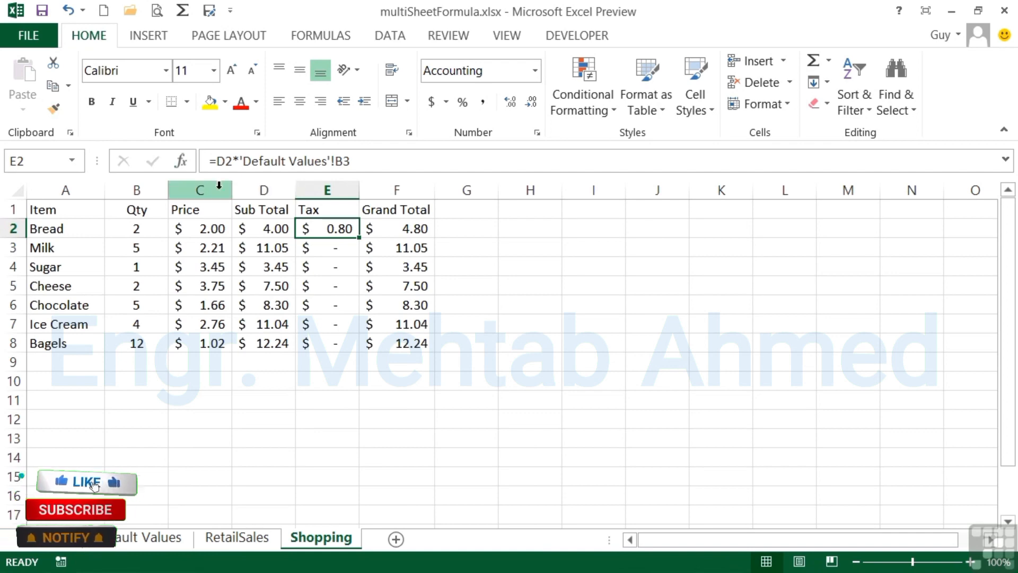
pyautogui.doubleClick(341, 228)
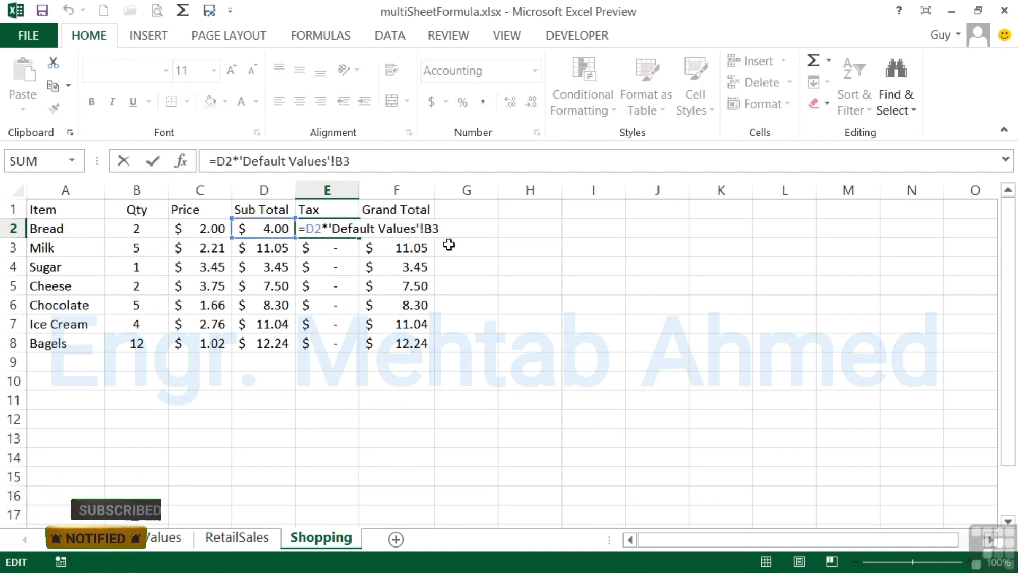
pyautogui.press('F4')
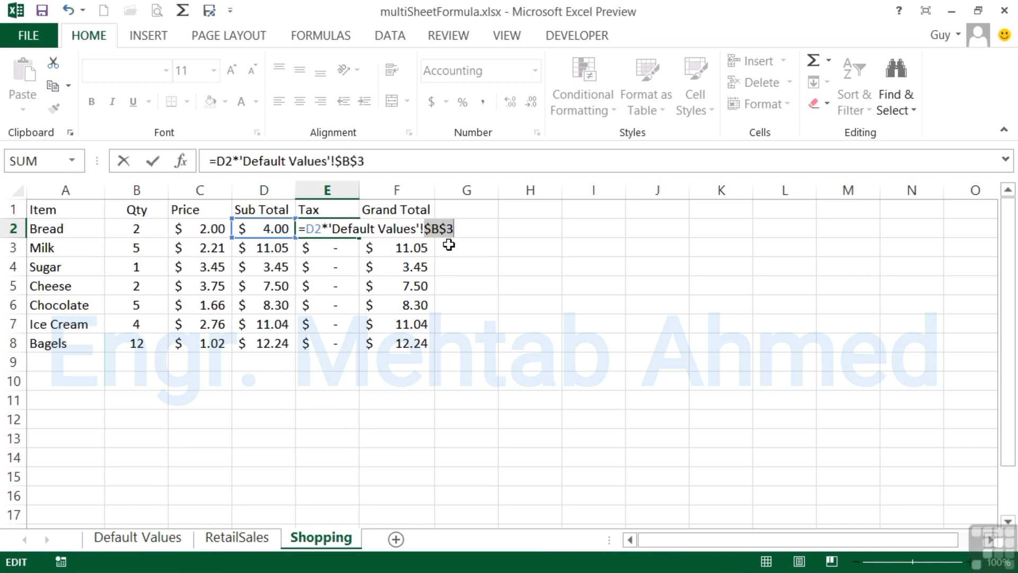
pyautogui.press('Return')
pyautogui.press('Up')
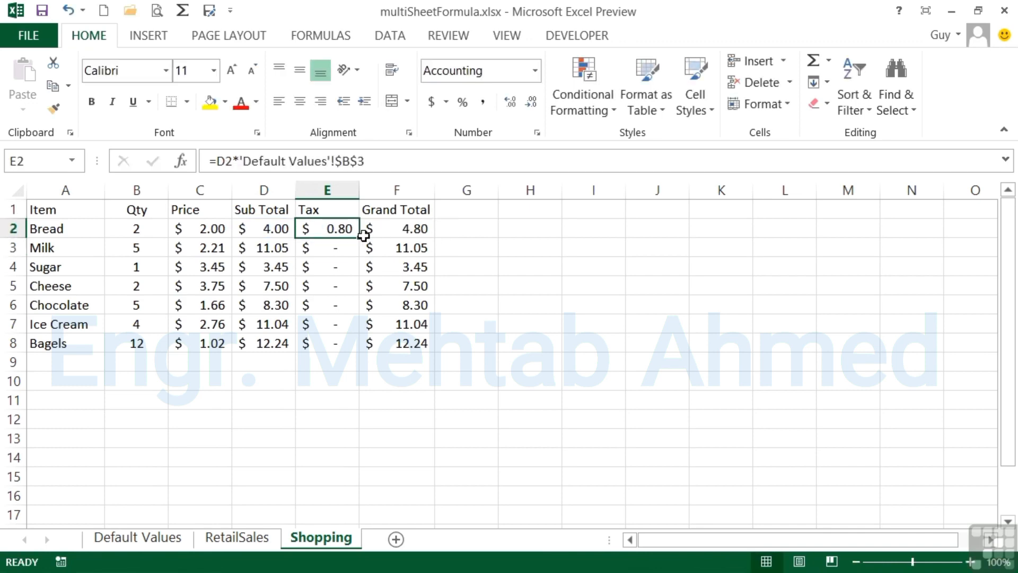
pyautogui.doubleClick(359, 238)
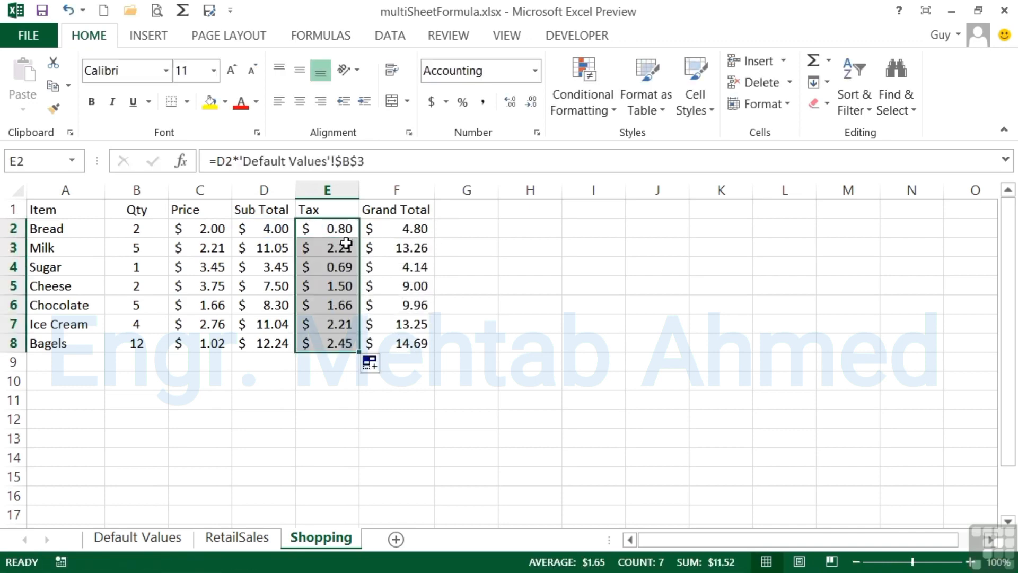
pyautogui.click(340, 288)
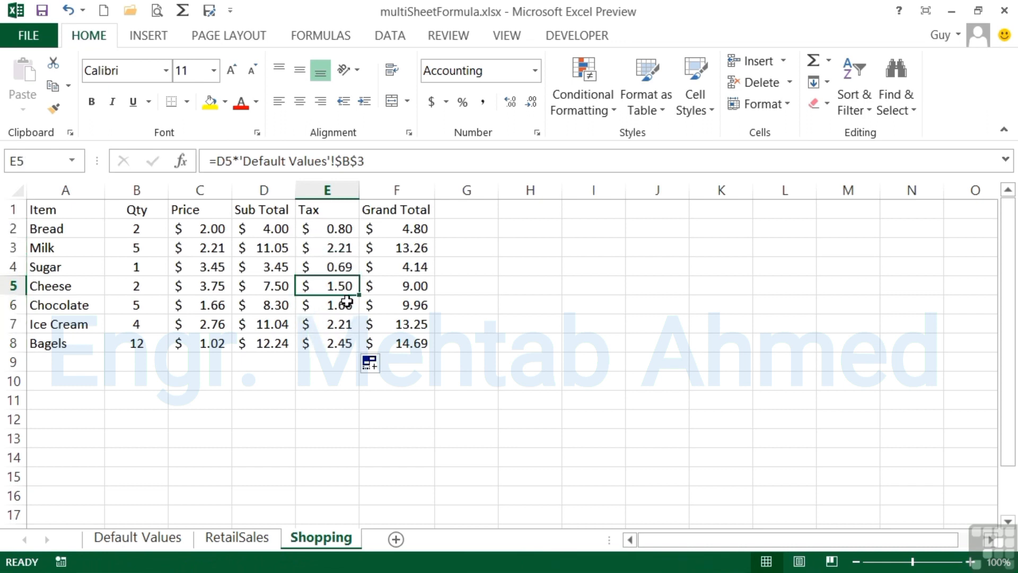
pyautogui.doubleClick(339, 288)
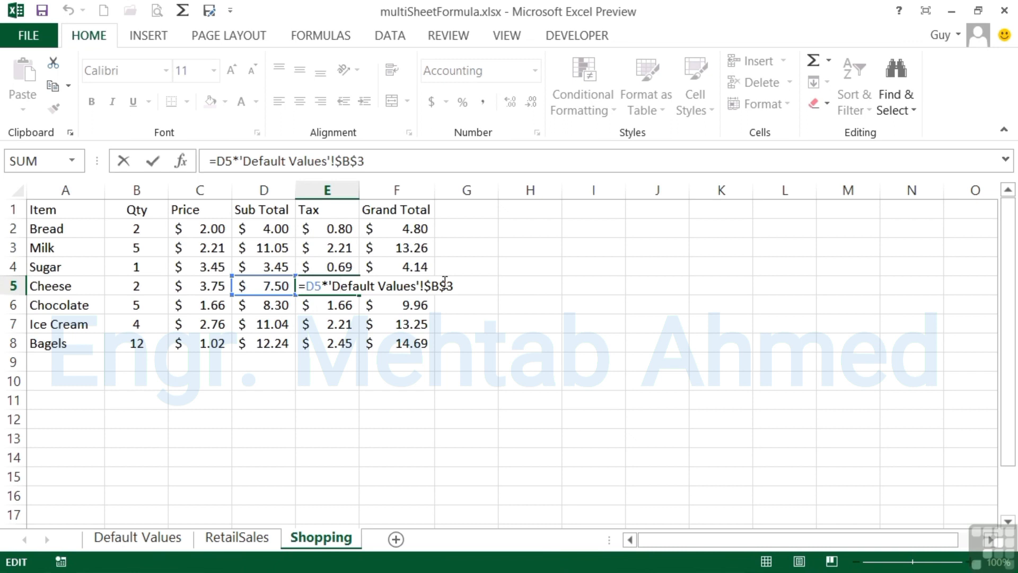
pyautogui.hotkey('ctrl', 'Return')
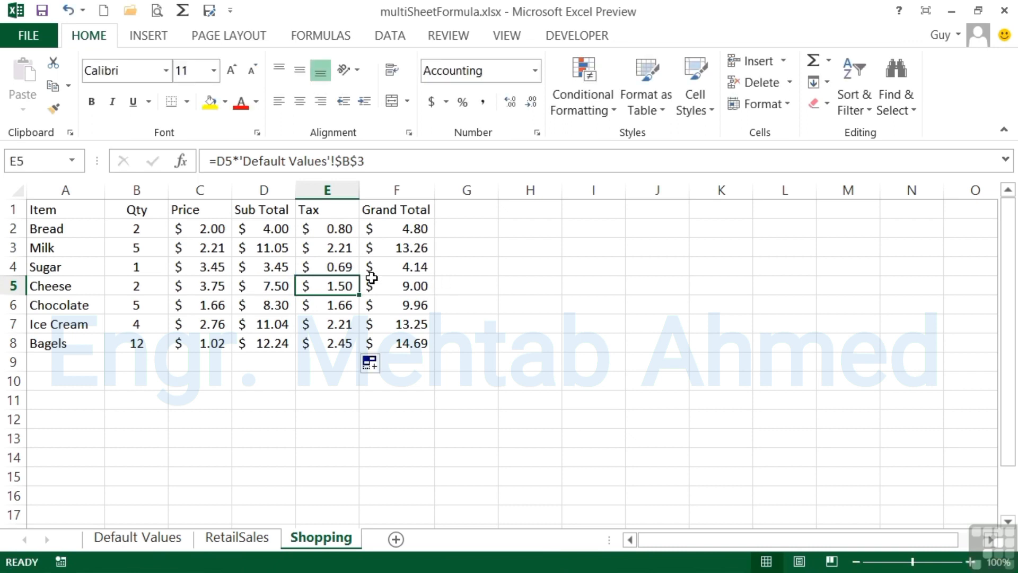
# Set the TAX rate in B3 of the Default Values sheet to 50% and return to the Shopping sheet.
pyautogui.click(141, 538)
pyautogui.click(124, 241)
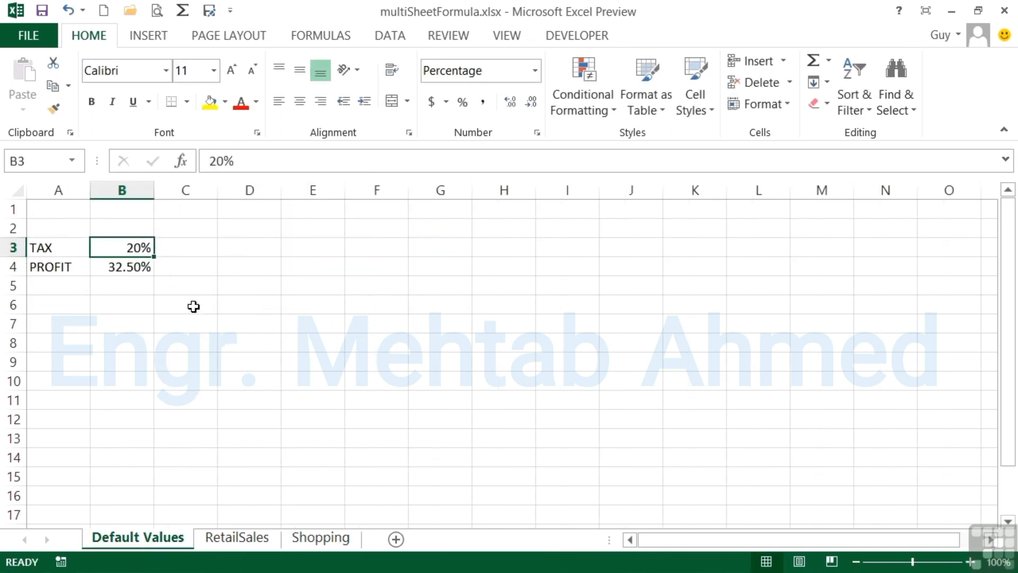
pyautogui.write('50')
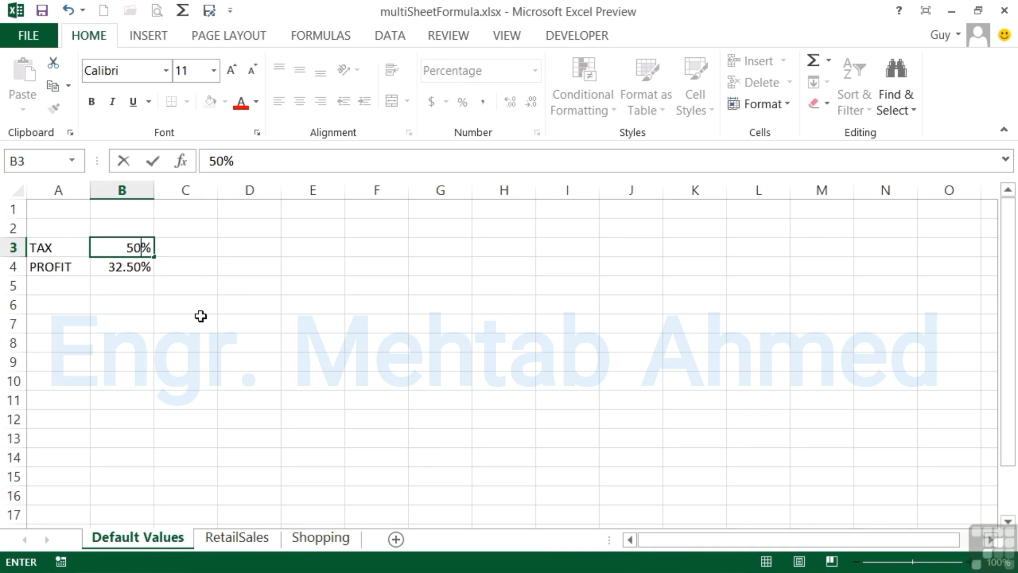
pyautogui.press('Tab')
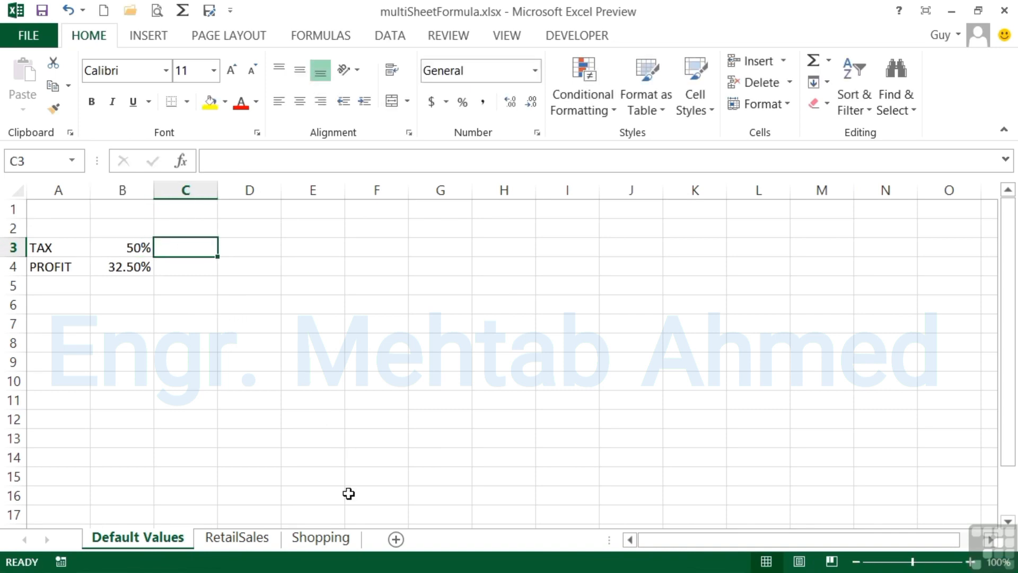
pyautogui.click(316, 538)
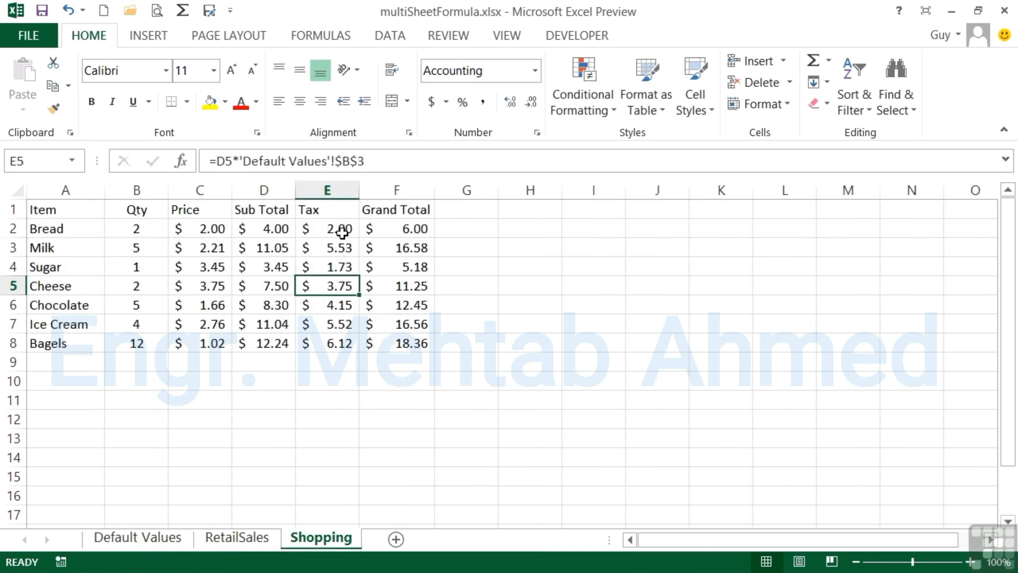